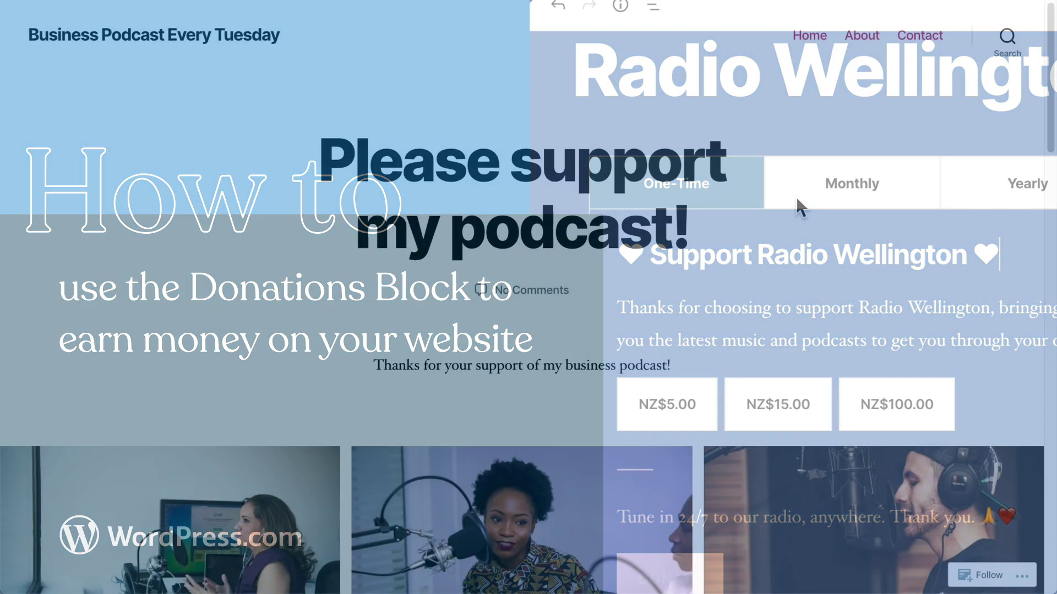
Try a sample donation form by choosing A$200.00 and starting the donation
{"action": "scroll", "coordinate": [797, 197], "scroll_direction": "down", "scroll_amount": 2}
{"action": "scroll", "coordinate": [796, 197], "scroll_direction": "down", "scroll_amount": 3}
{"action": "scroll", "coordinate": [797, 197], "scroll_direction": "down", "scroll_amount": 2}
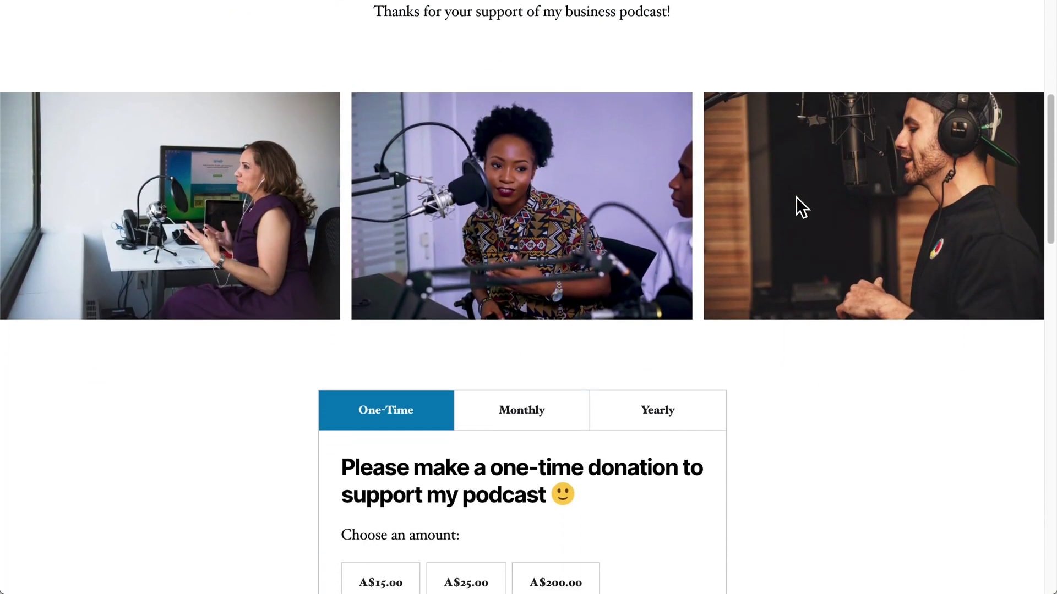
{"action": "scroll", "coordinate": [796, 196], "scroll_direction": "down", "scroll_amount": 4}
{"action": "scroll", "coordinate": [795, 197], "scroll_direction": "down", "scroll_amount": 2}
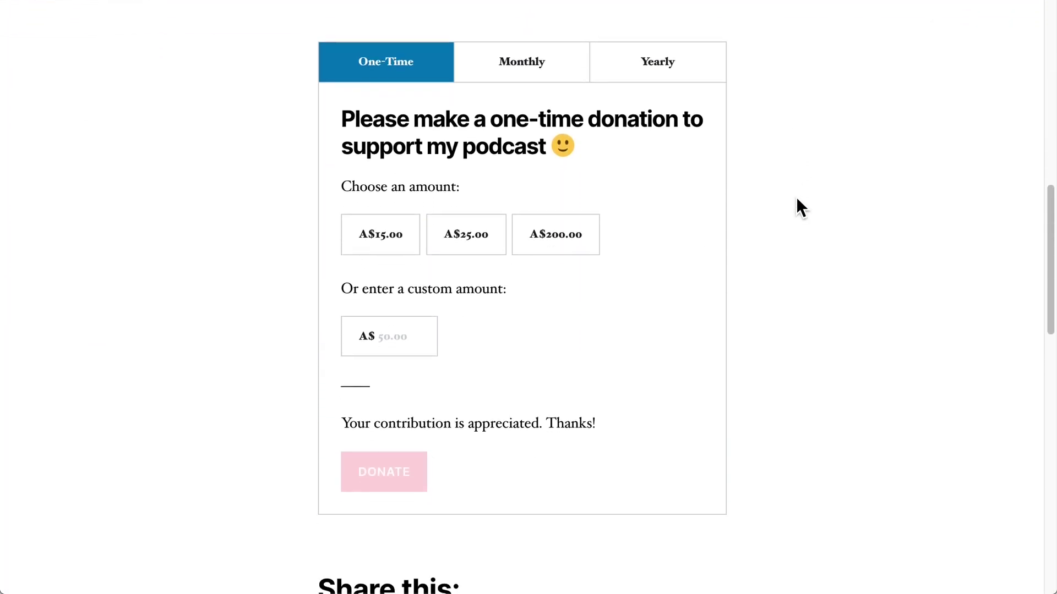
{"action": "left_click", "coordinate": [579, 242]}
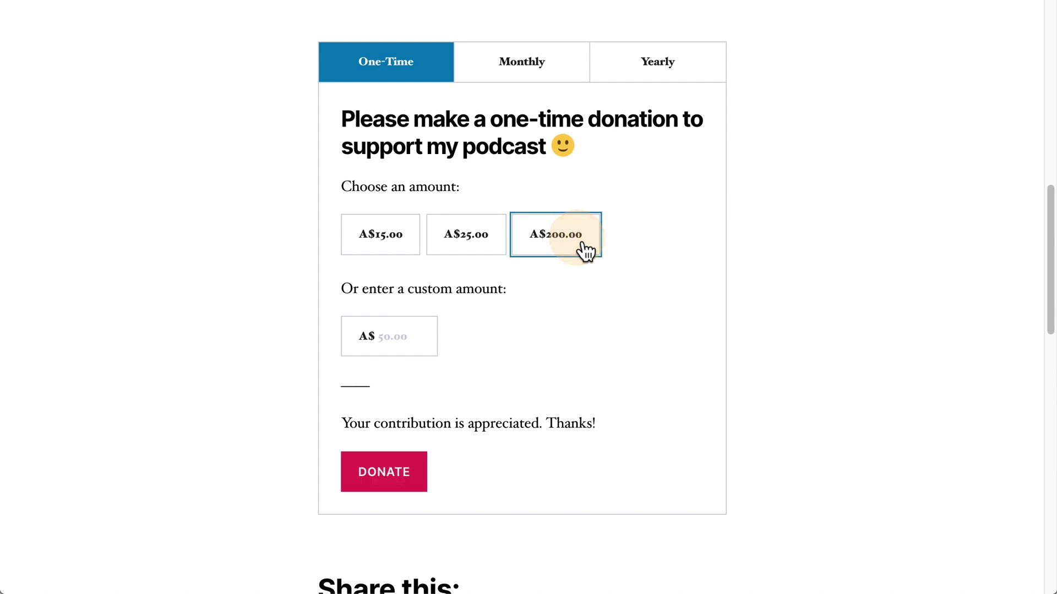
{"action": "left_click", "coordinate": [422, 467]}
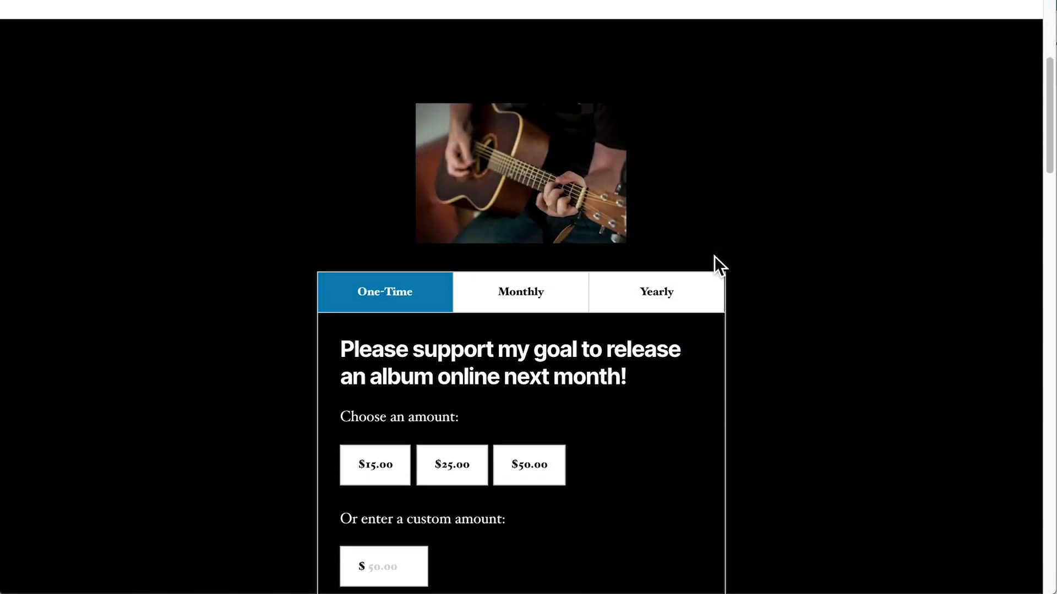
Enter a custom amount on another example and open checkout for the €15,00 donation
{"action": "scroll", "coordinate": [714, 256], "scroll_direction": "down", "scroll_amount": 2}
{"action": "scroll", "coordinate": [714, 256], "scroll_direction": "down", "scroll_amount": 2}
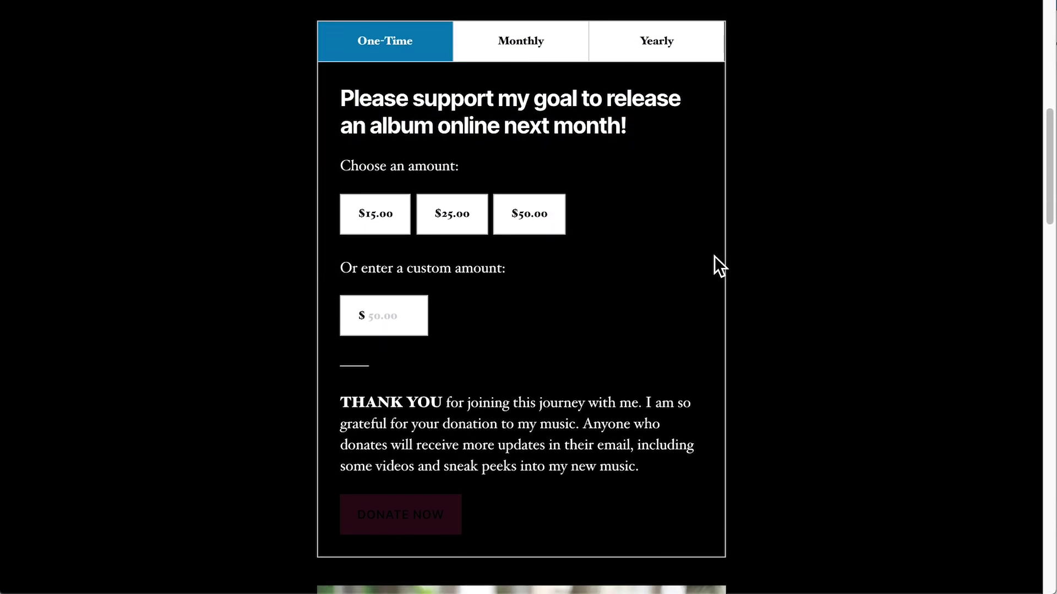
{"action": "left_click", "coordinate": [394, 314]}
{"action": "type", "text": "1"}
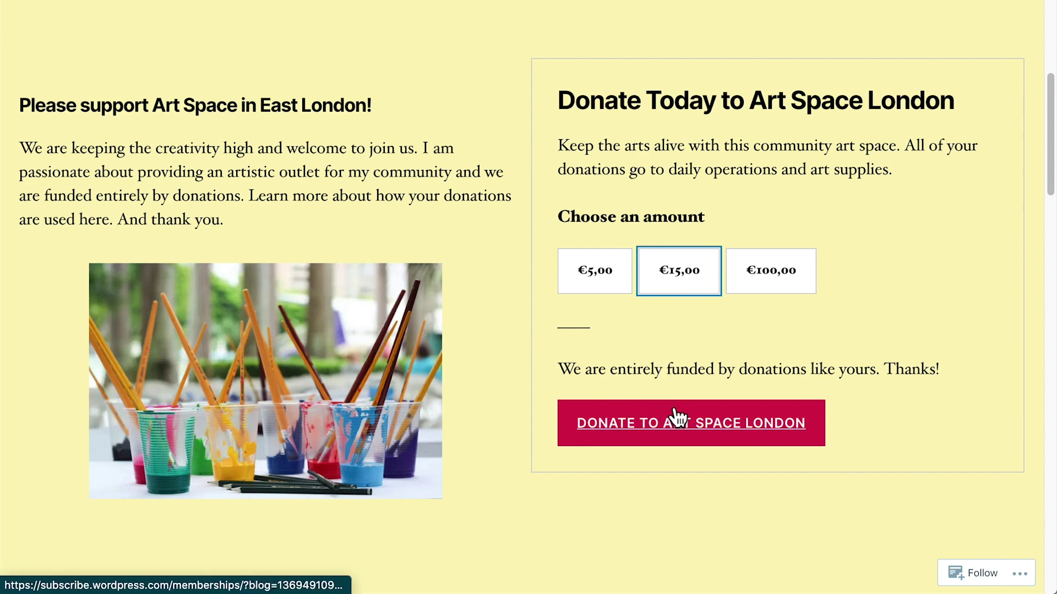
{"action": "left_click", "coordinate": [676, 435]}
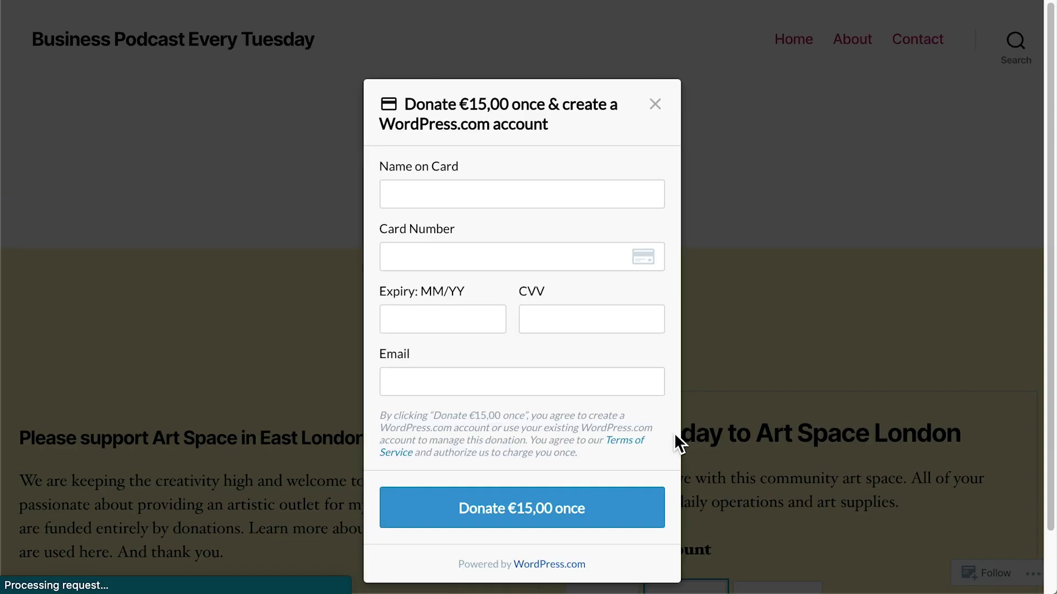
{"action": "type", "text": "o Wellington ❤"}
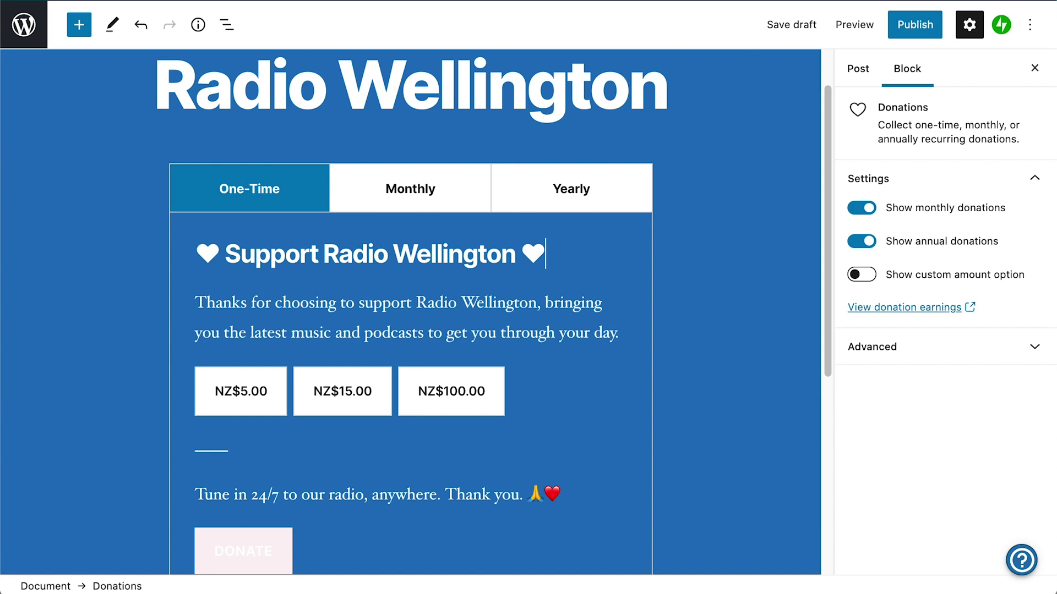
Turn off the yearly and monthly donation options
{"action": "left_click", "coordinate": [862, 241]}
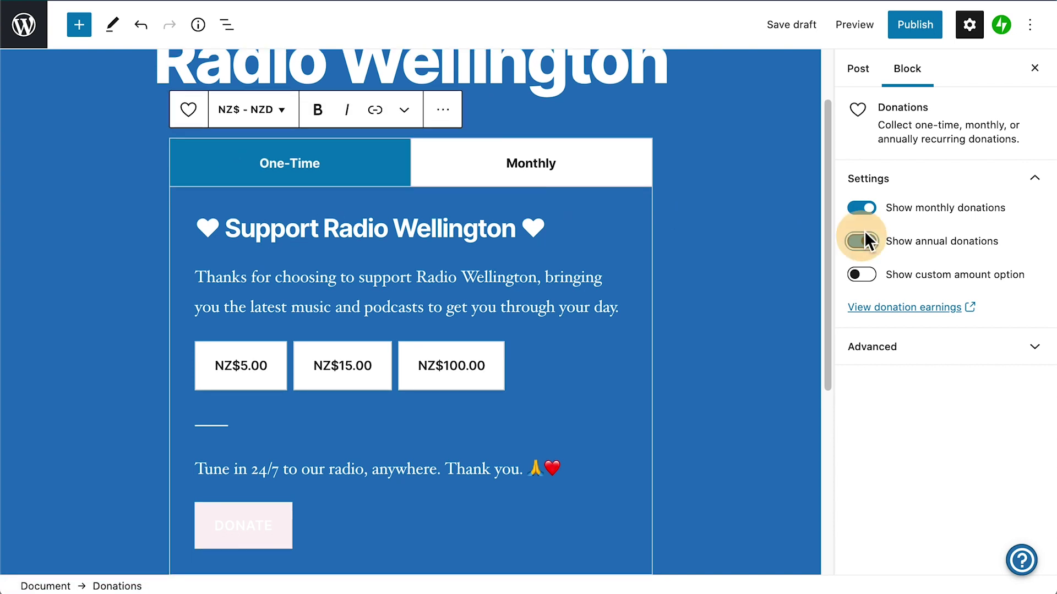
{"action": "left_click", "coordinate": [862, 207]}
{"action": "left_click", "coordinate": [915, 24]}
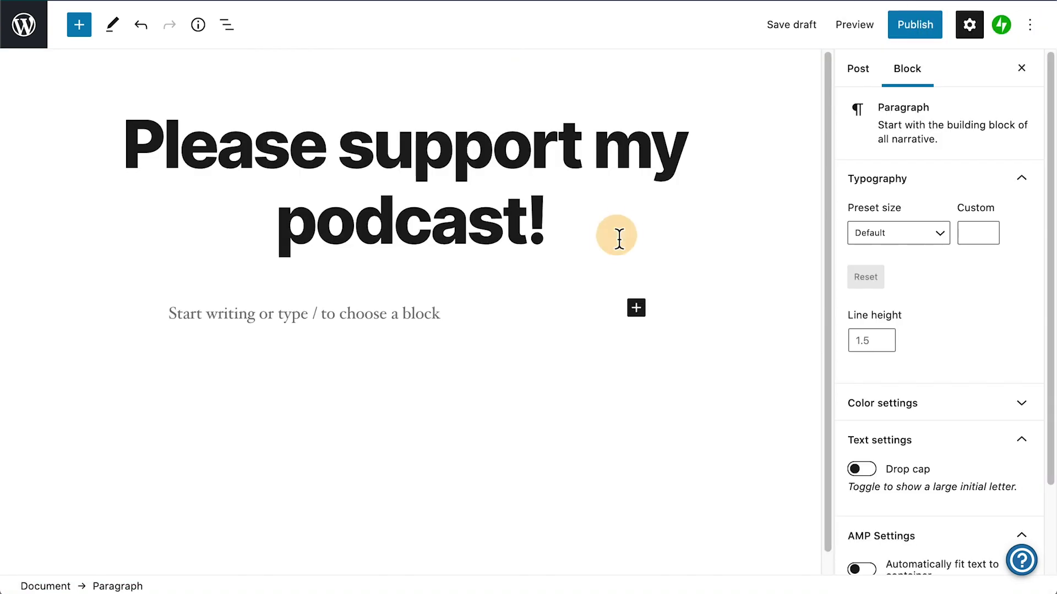
Insert a Donations block below the title by searching 'donations' in the block inserter
{"action": "left_click", "coordinate": [618, 238]}
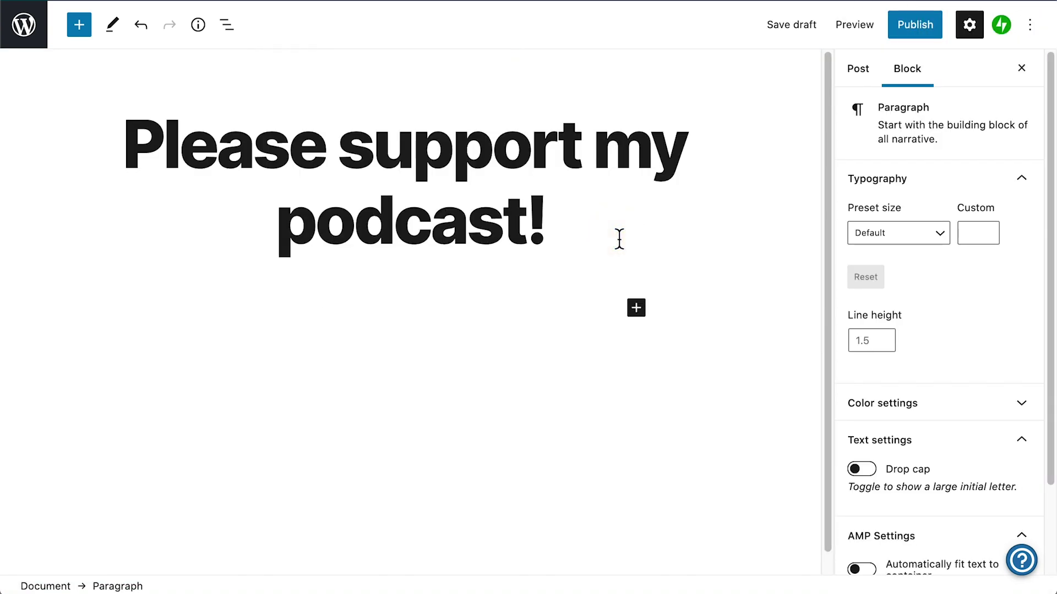
{"action": "left_click", "coordinate": [637, 308]}
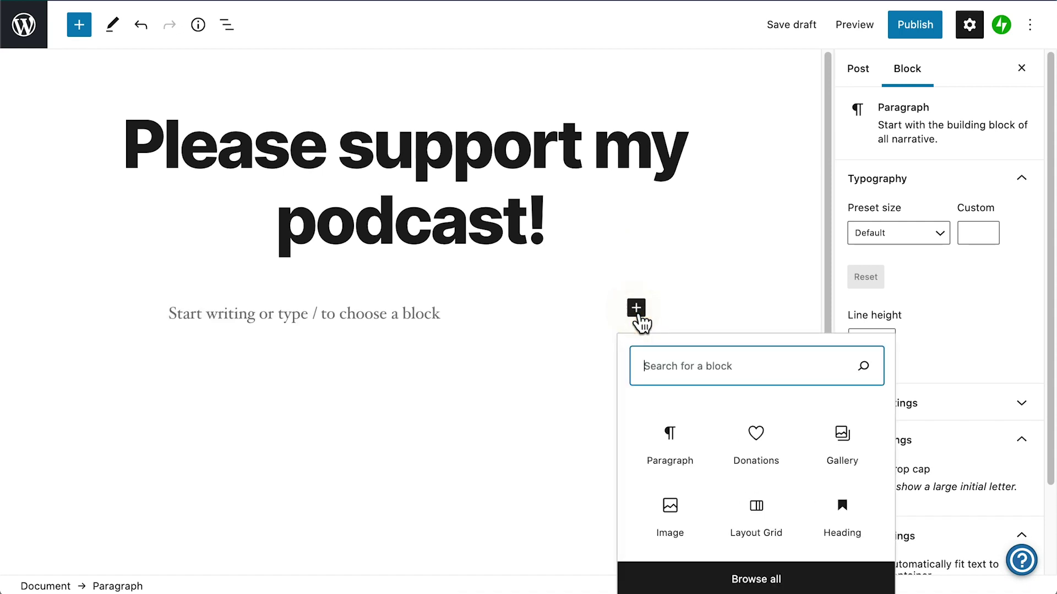
{"action": "type", "text": "donations"}
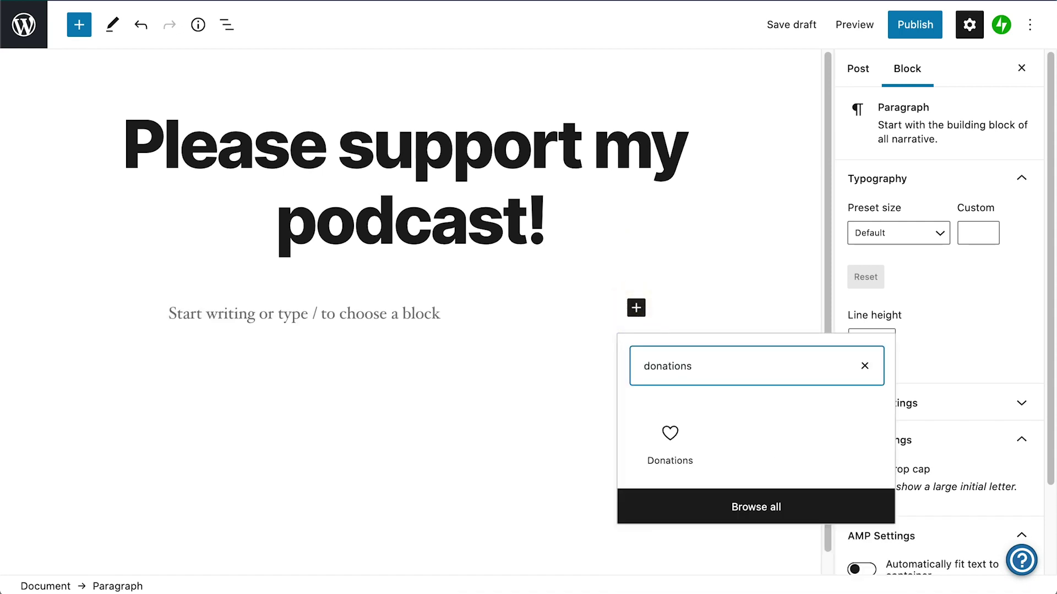
{"action": "left_click", "coordinate": [668, 437]}
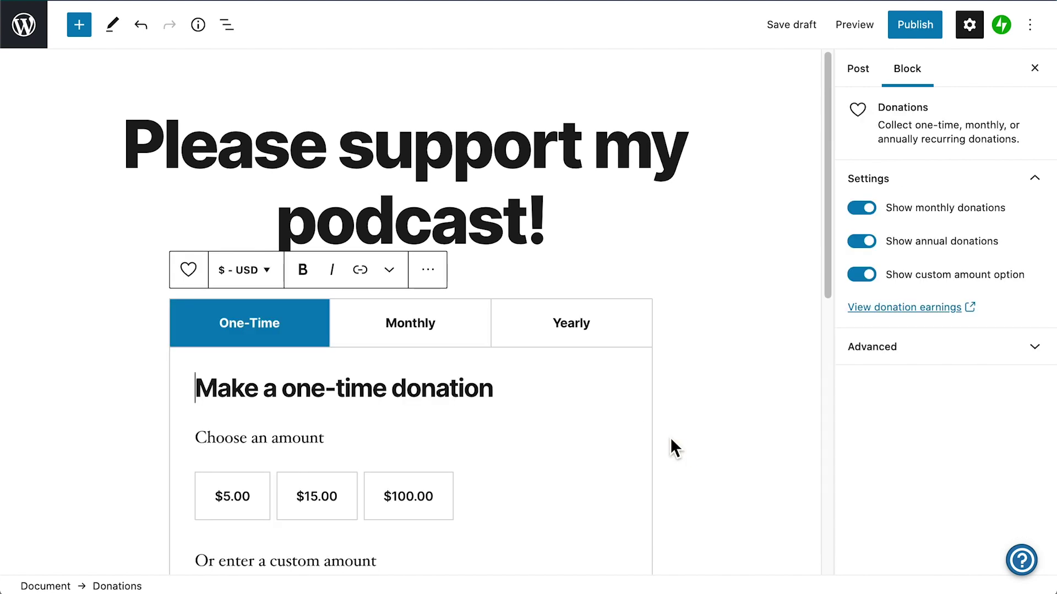
{"action": "scroll", "coordinate": [669, 437], "scroll_direction": "down", "scroll_amount": 2}
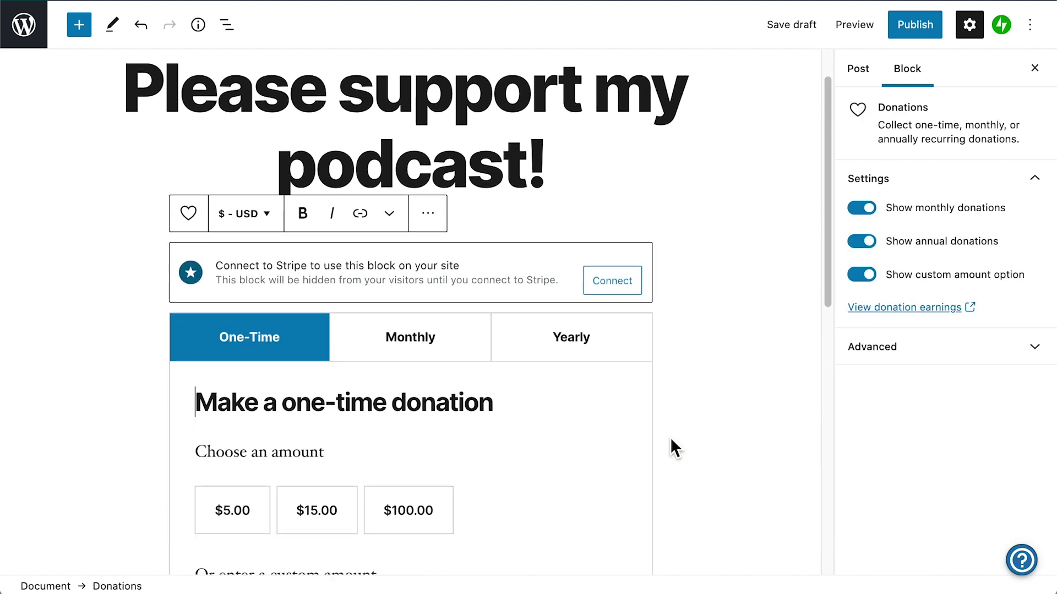
{"action": "scroll", "coordinate": [669, 437], "scroll_direction": "down", "scroll_amount": 1}
{"action": "scroll", "coordinate": [670, 437], "scroll_direction": "down", "scroll_amount": 1}
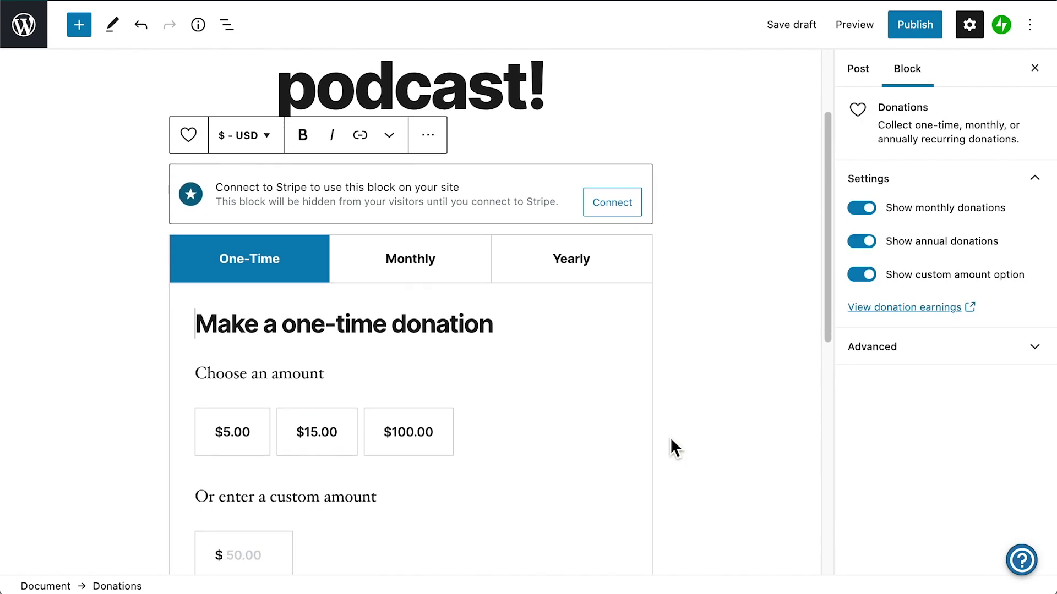
Connect the site to Stripe by signing in with an existing Stripe account
{"action": "left_click", "coordinate": [621, 219]}
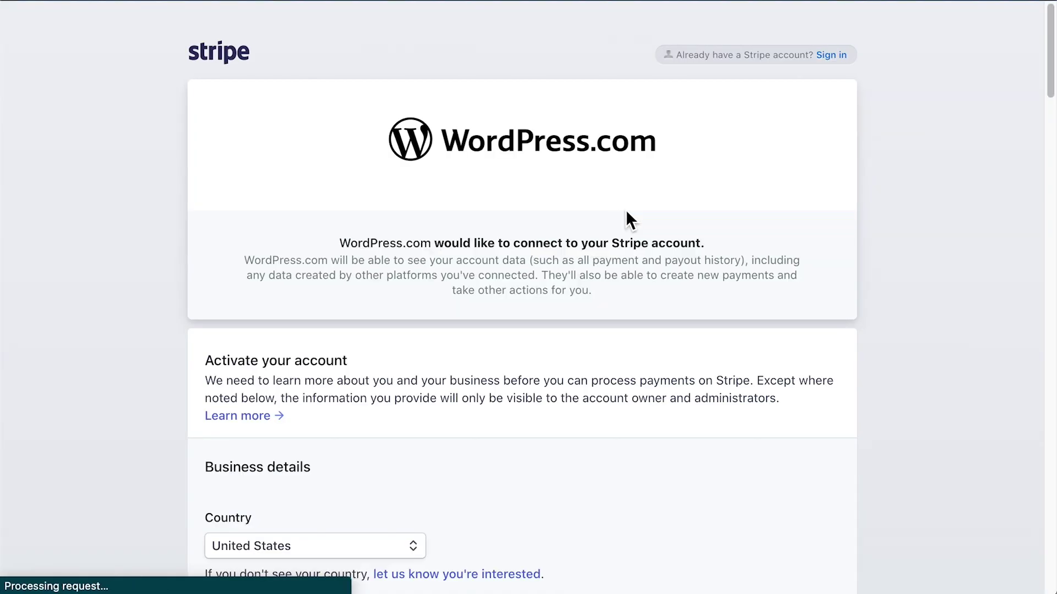
{"action": "left_click", "coordinate": [832, 61]}
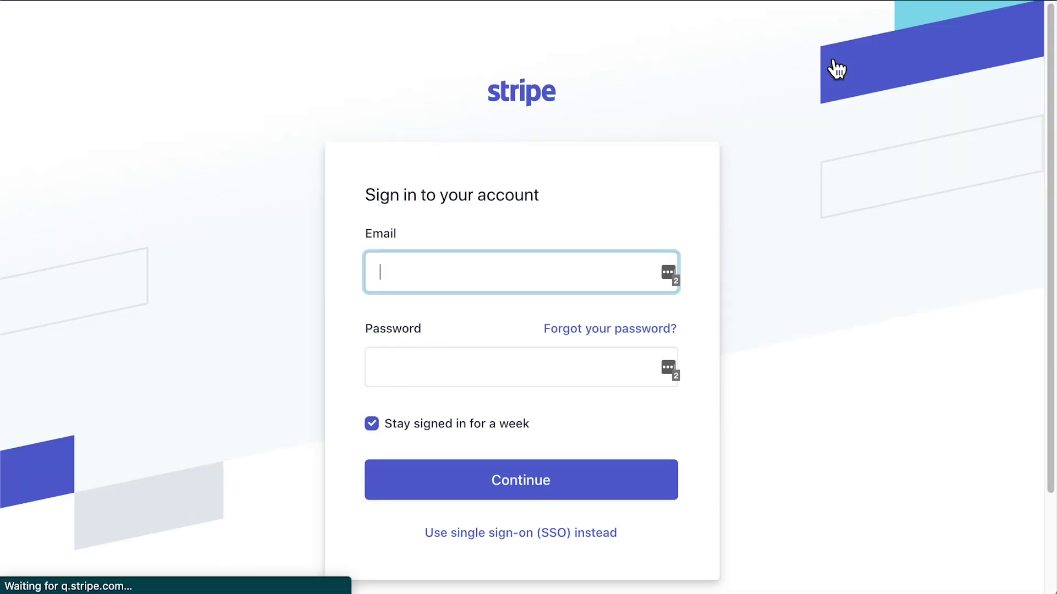
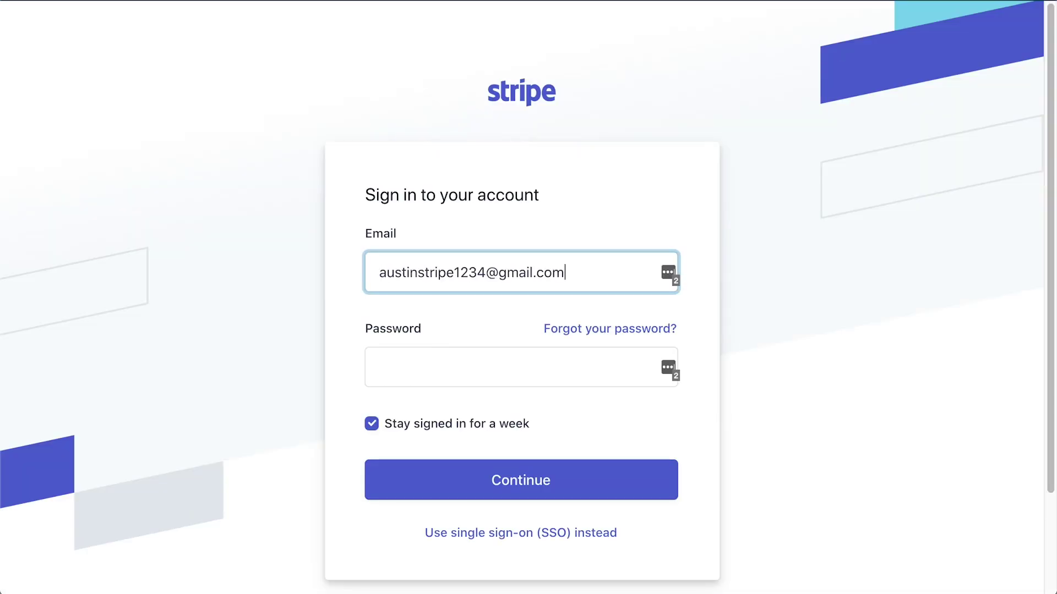
{"action": "key", "text": "Tab"}
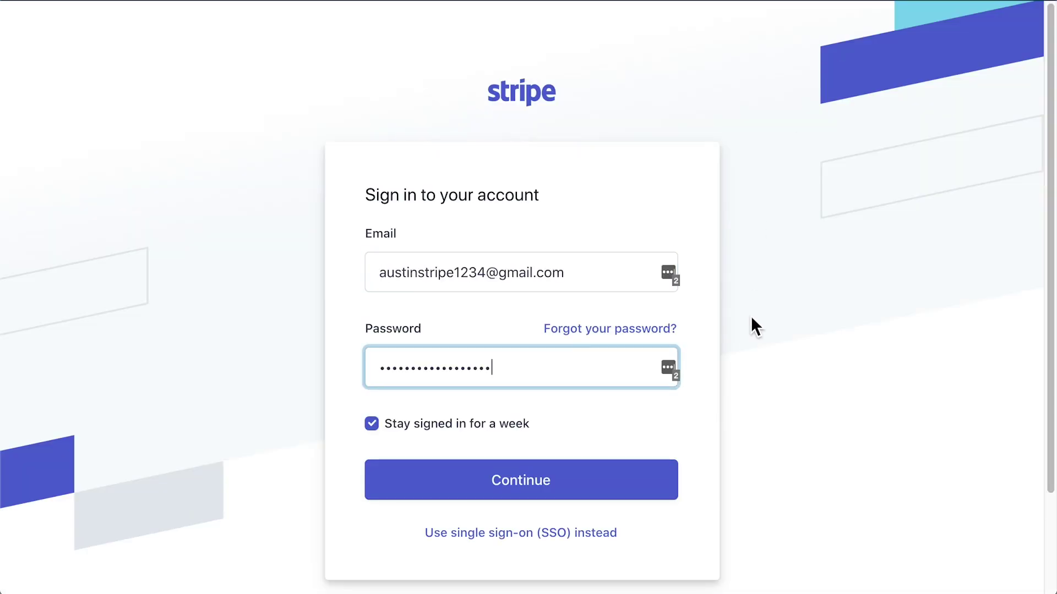
{"action": "left_click", "coordinate": [619, 478]}
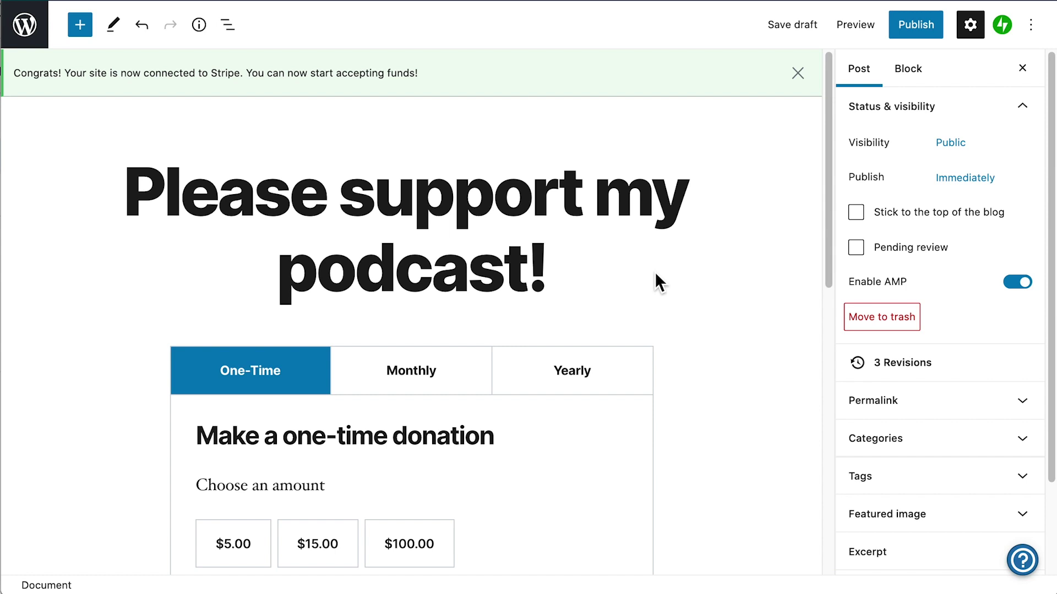
Show the Donations block settings and preview its monthly and yearly forms
{"action": "scroll", "coordinate": [655, 273], "scroll_direction": "down", "scroll_amount": 1}
{"action": "scroll", "coordinate": [655, 273], "scroll_direction": "down", "scroll_amount": 2}
{"action": "scroll", "coordinate": [655, 273], "scroll_direction": "down", "scroll_amount": 2}
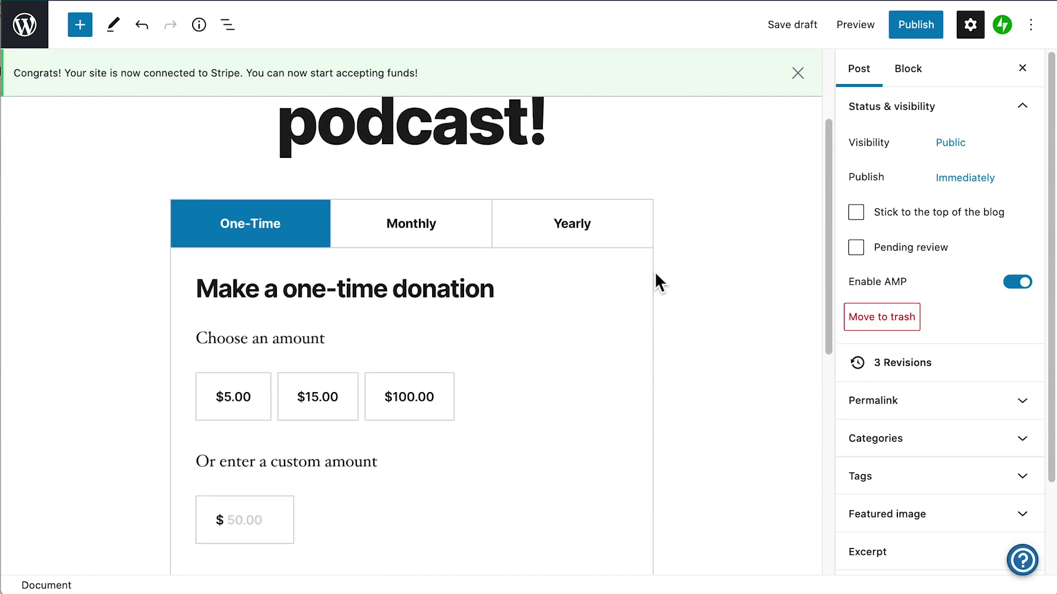
{"action": "scroll", "coordinate": [655, 274], "scroll_direction": "down", "scroll_amount": 2}
{"action": "left_click", "coordinate": [597, 280]}
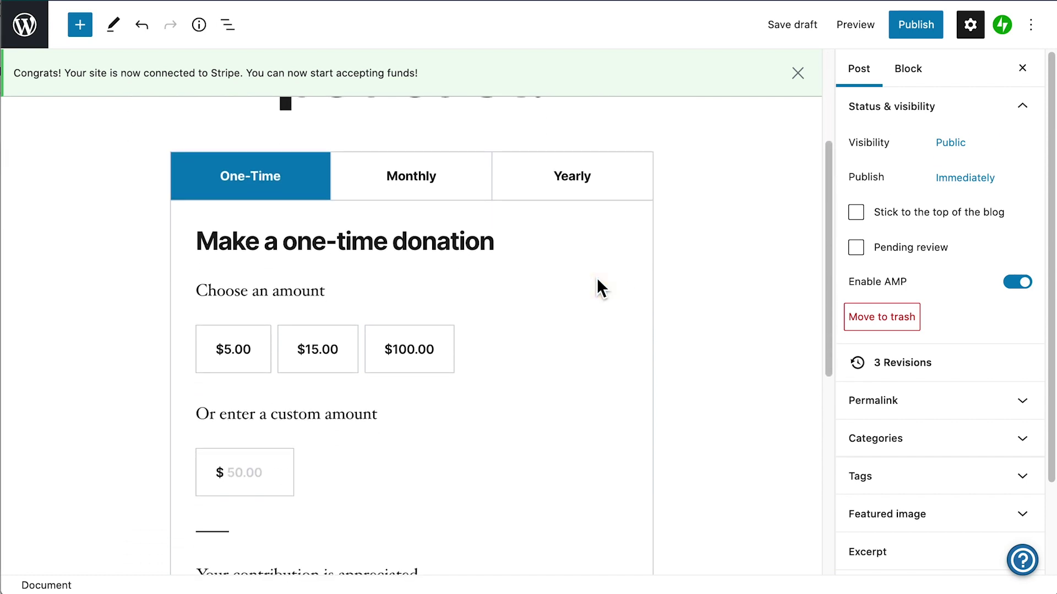
{"action": "left_click", "coordinate": [907, 69]}
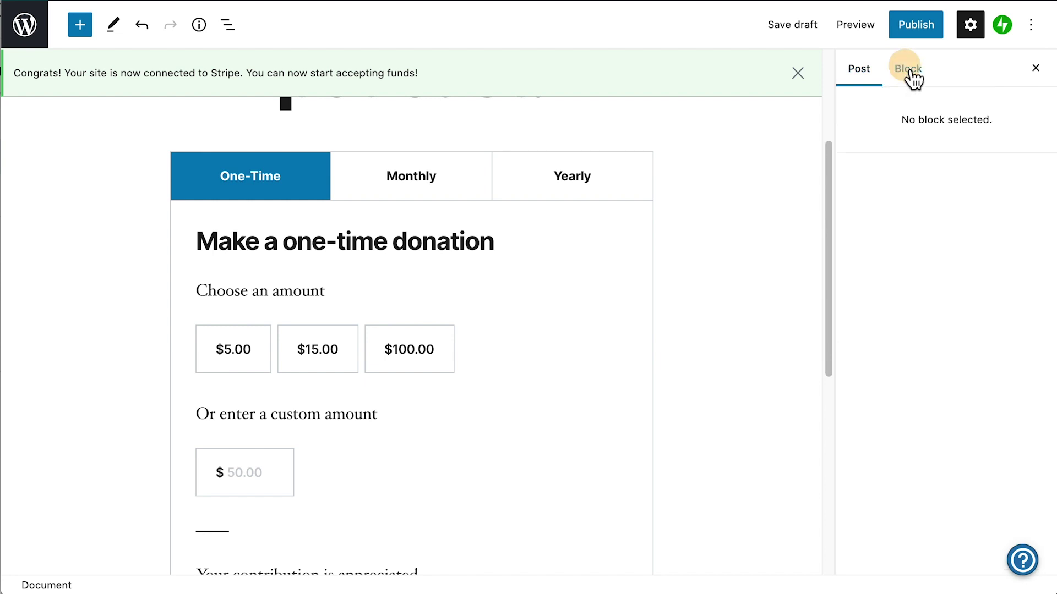
{"action": "left_click", "coordinate": [484, 160]}
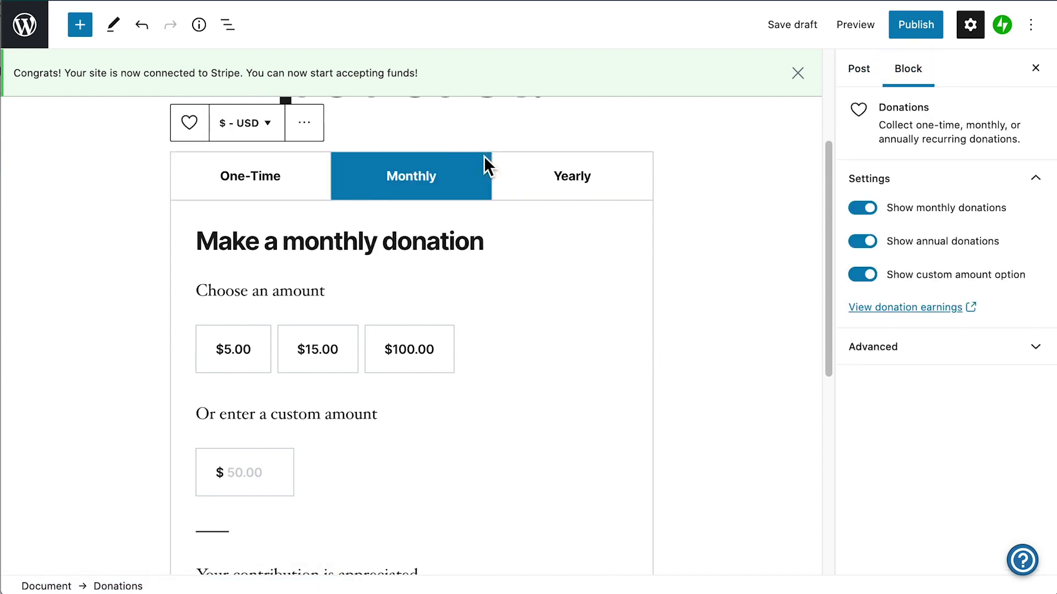
{"action": "left_click", "coordinate": [545, 194]}
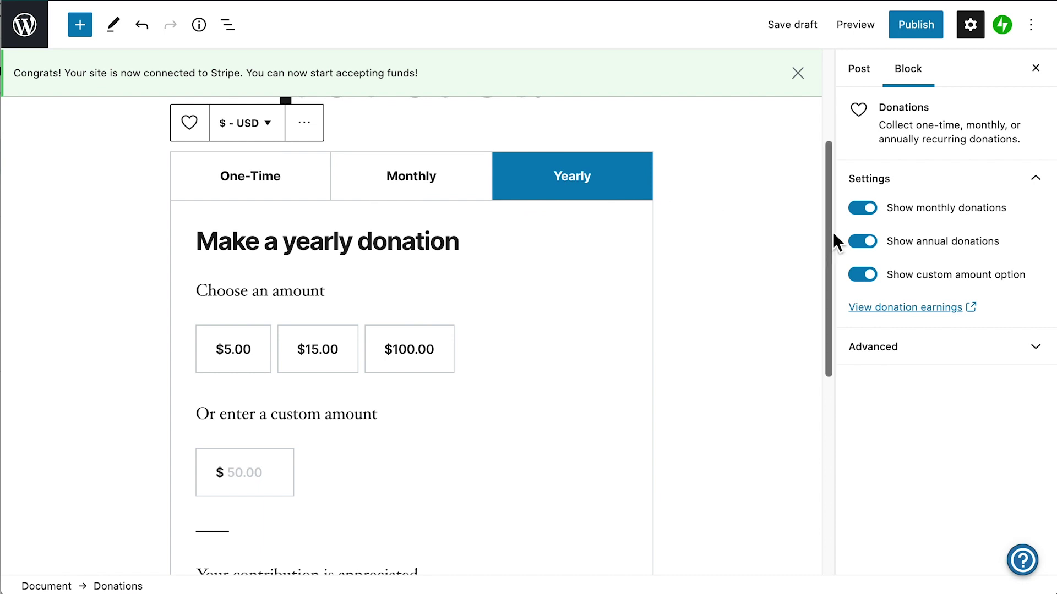
Switch yearly and monthly donations off, then turn both back on
{"action": "left_click", "coordinate": [862, 242]}
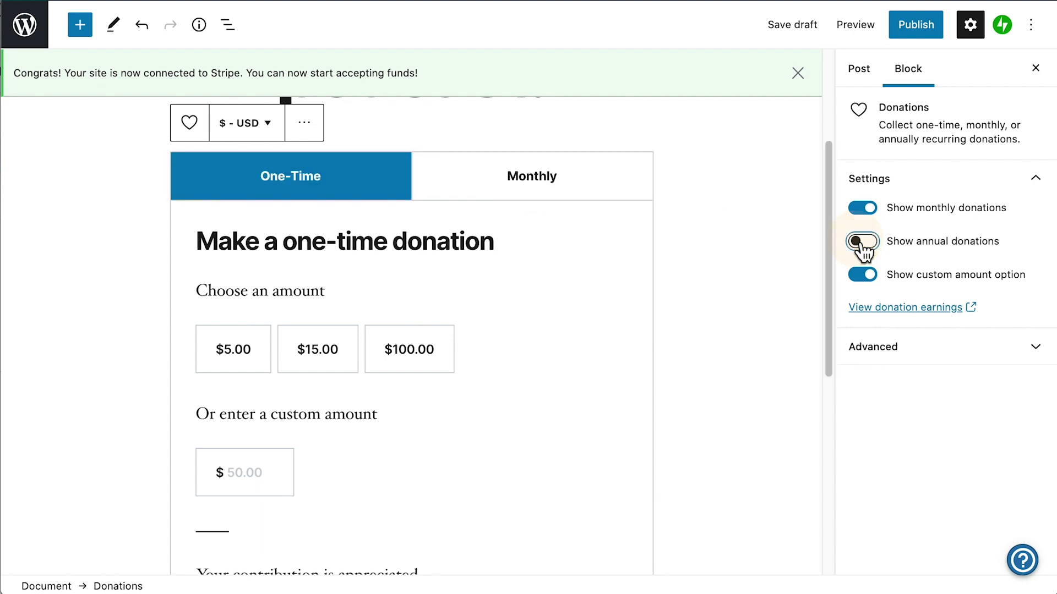
{"action": "left_click", "coordinate": [862, 208]}
{"action": "left_click", "coordinate": [865, 210]}
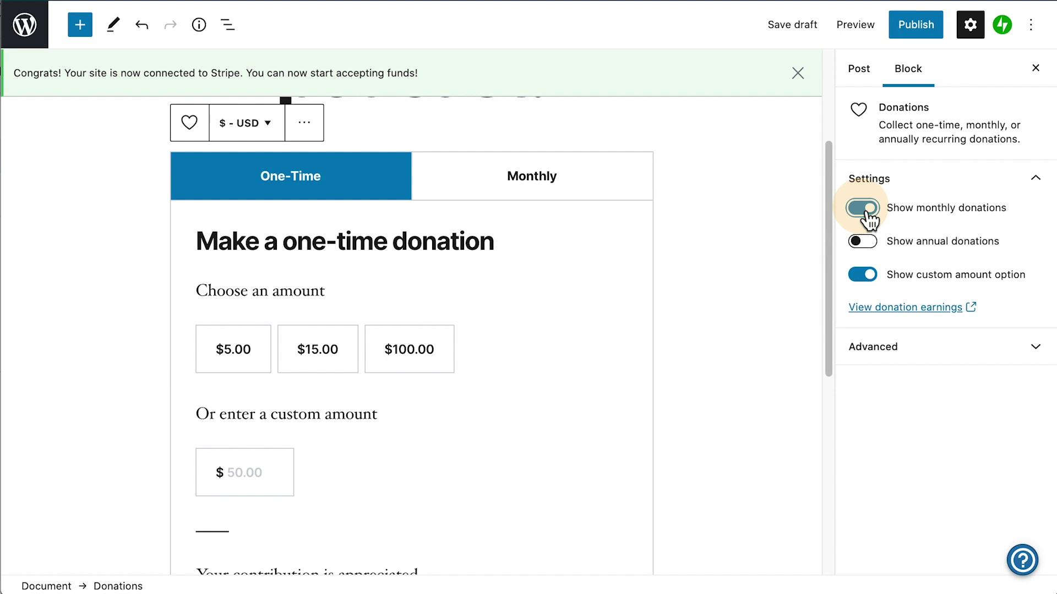
{"action": "left_click", "coordinate": [862, 242]}
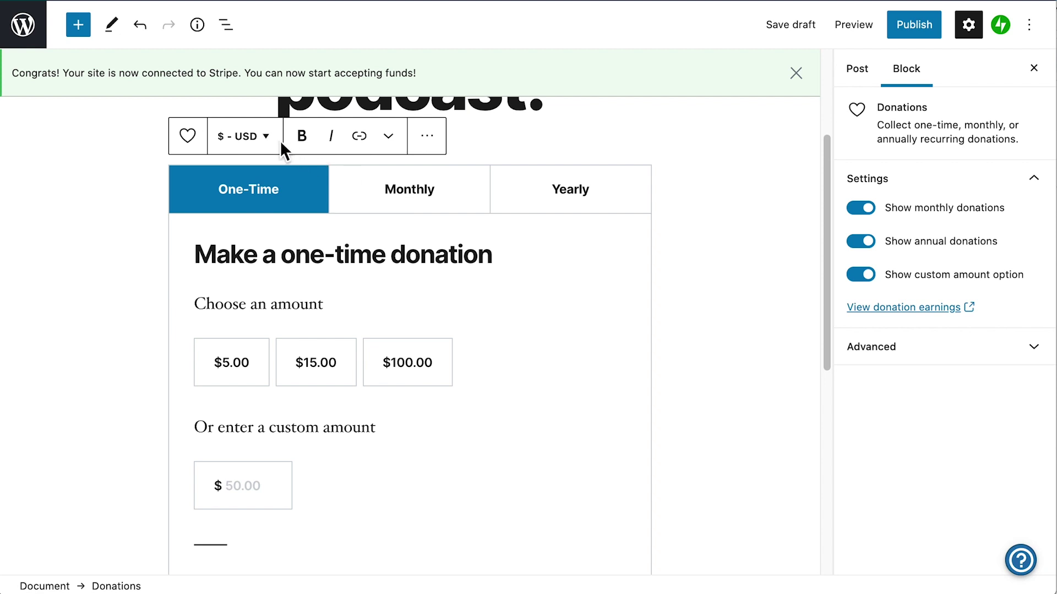
Switch the donation currency to A$ - AUD and edit the first preset amount
{"action": "left_click", "coordinate": [253, 136]}
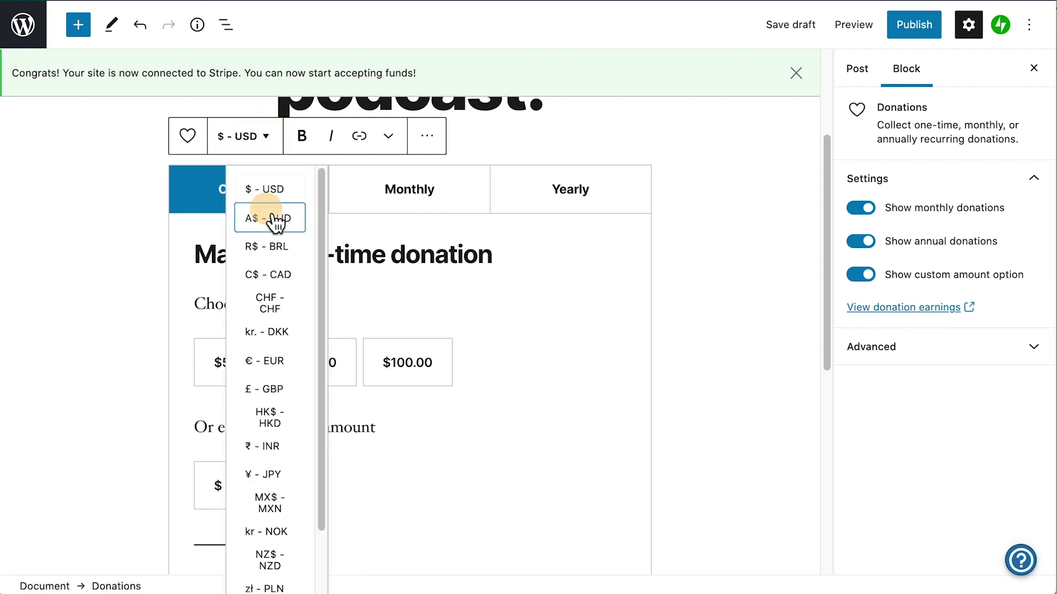
{"action": "left_click", "coordinate": [275, 220]}
{"action": "left_click", "coordinate": [235, 361]}
{"action": "type", "text": "1"}
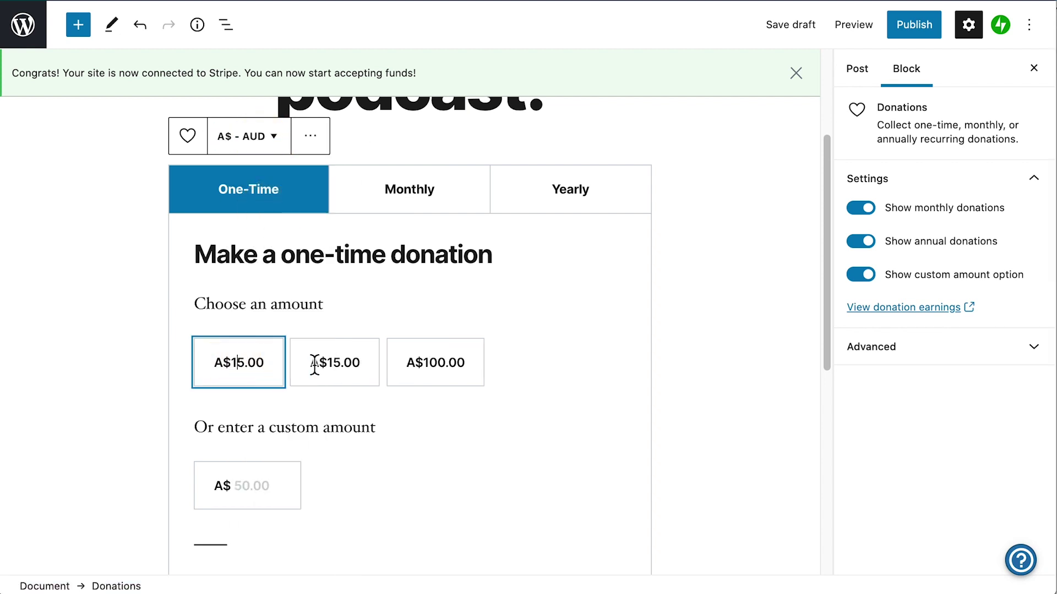
Set the second and third preset amounts to A$25.00 and A$200.00
{"action": "left_click", "coordinate": [336, 365]}
{"action": "type", "text": "25"}
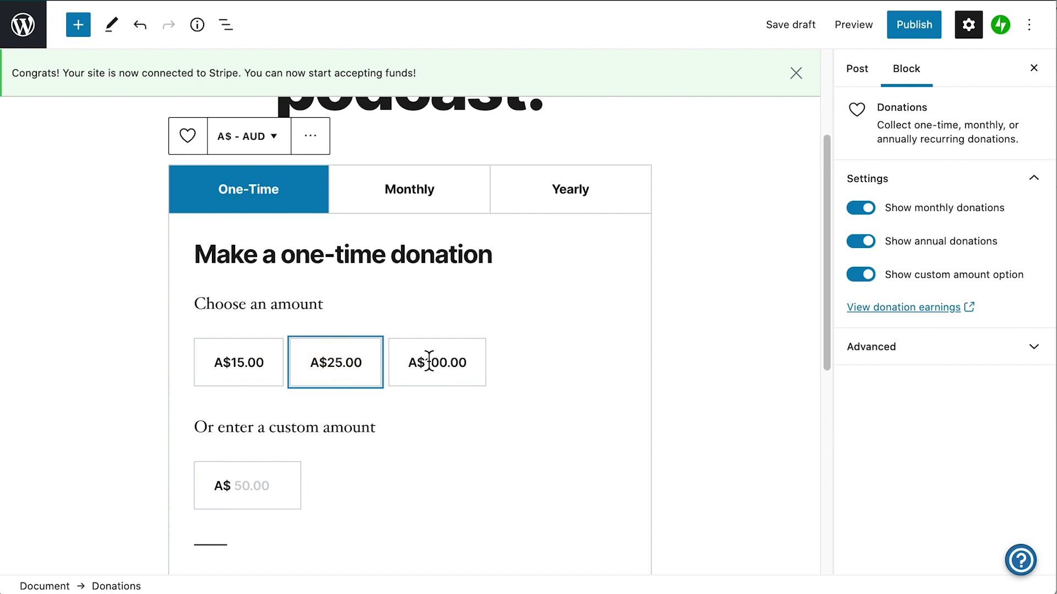
{"action": "left_click", "coordinate": [438, 366]}
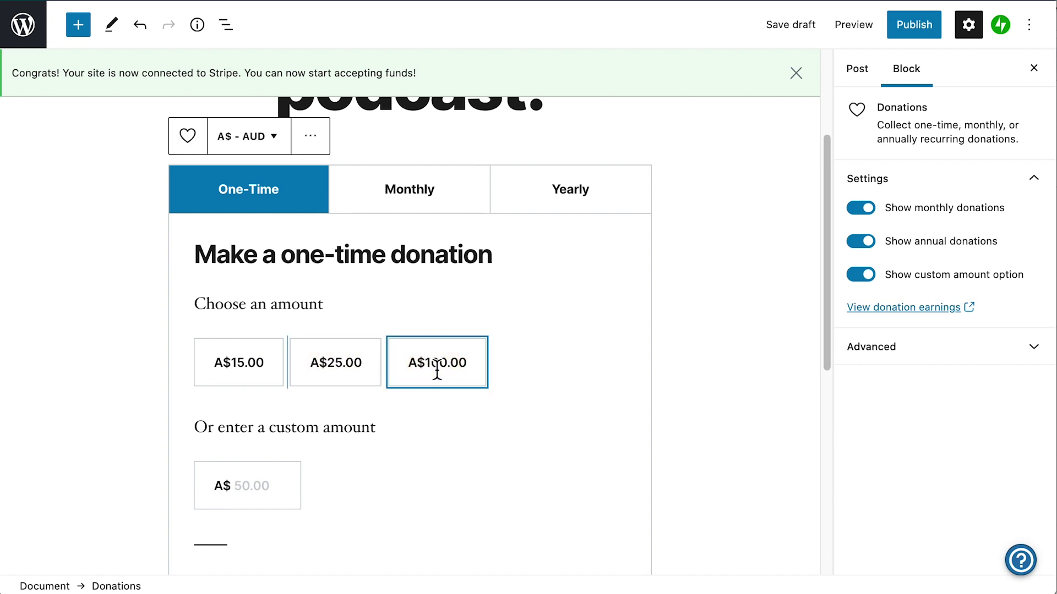
{"action": "left_click_drag", "start_coordinate": [431, 362], "coordinate": [425, 362]}
{"action": "type", "text": "2"}
{"action": "scroll", "coordinate": [410, 336], "scroll_direction": "down", "scroll_amount": 1}
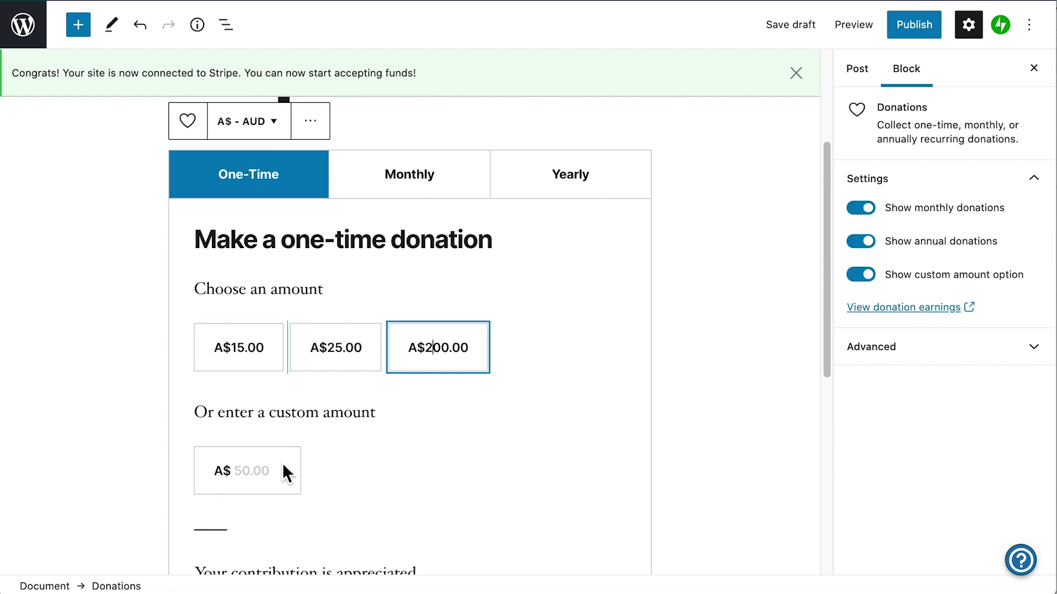
Toggle the custom amount option off and on, and reword the heading to 'Please m… to support my podcasts'
{"action": "left_click", "coordinate": [861, 275]}
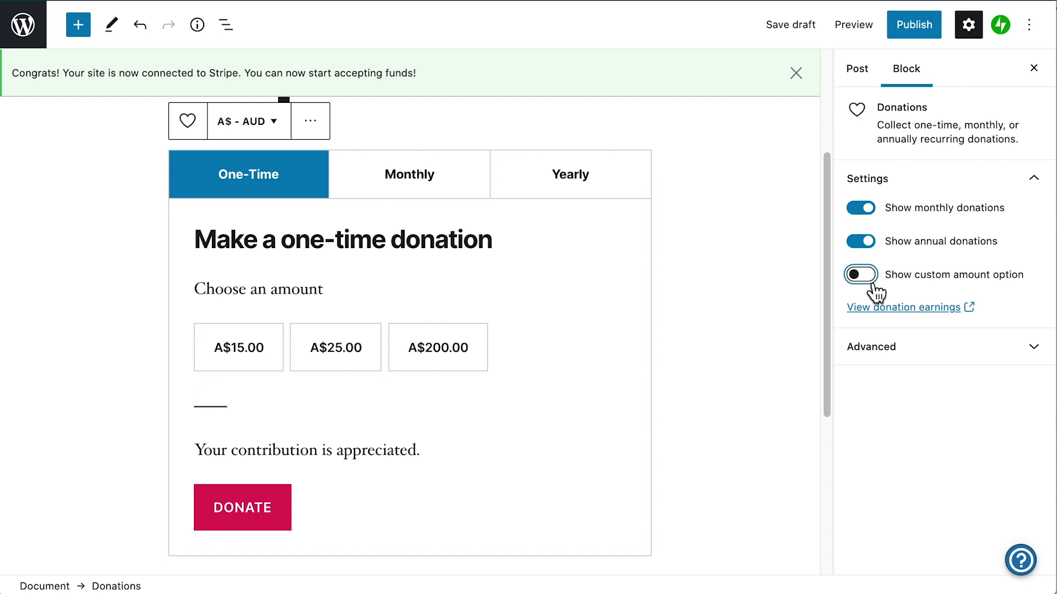
{"action": "left_click", "coordinate": [873, 284]}
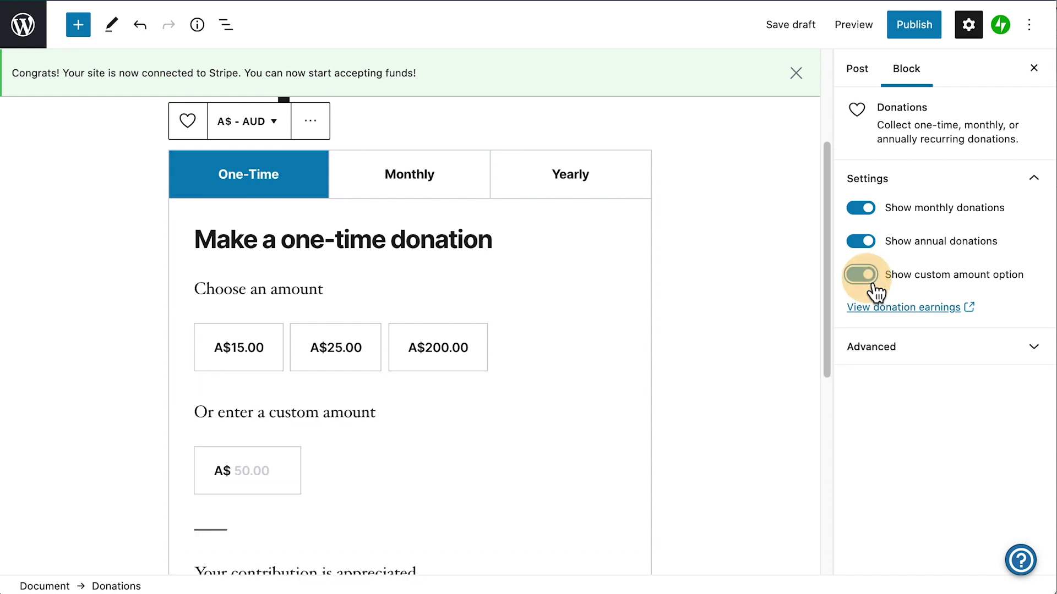
{"action": "left_click", "coordinate": [220, 240]}
{"action": "key", "text": "BackSpace"}
{"action": "type", "text": "Please m"}
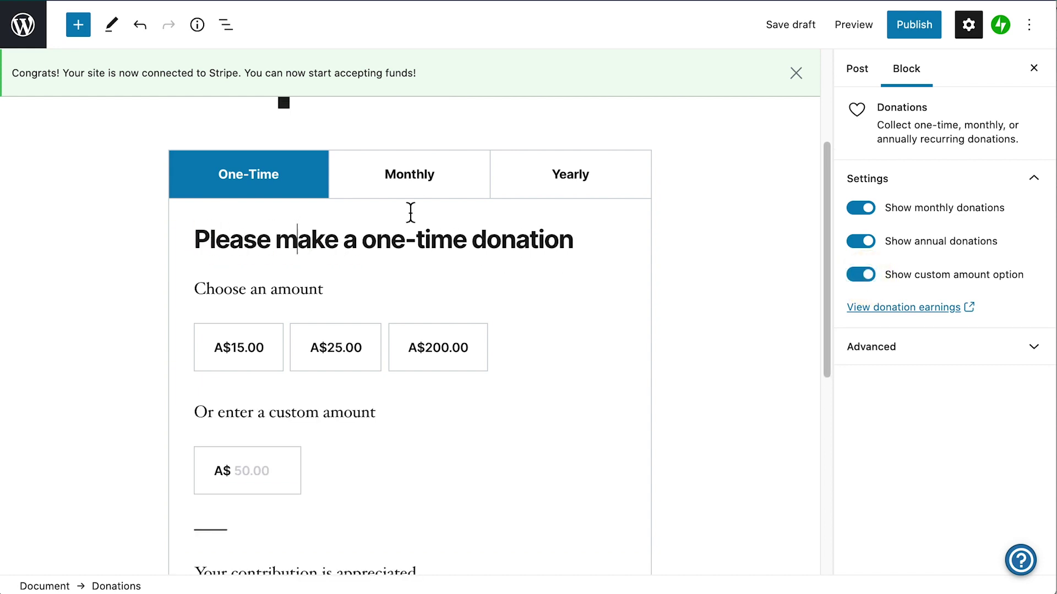
{"action": "left_click", "coordinate": [577, 235]}
{"action": "type", "text": "to suppor"}
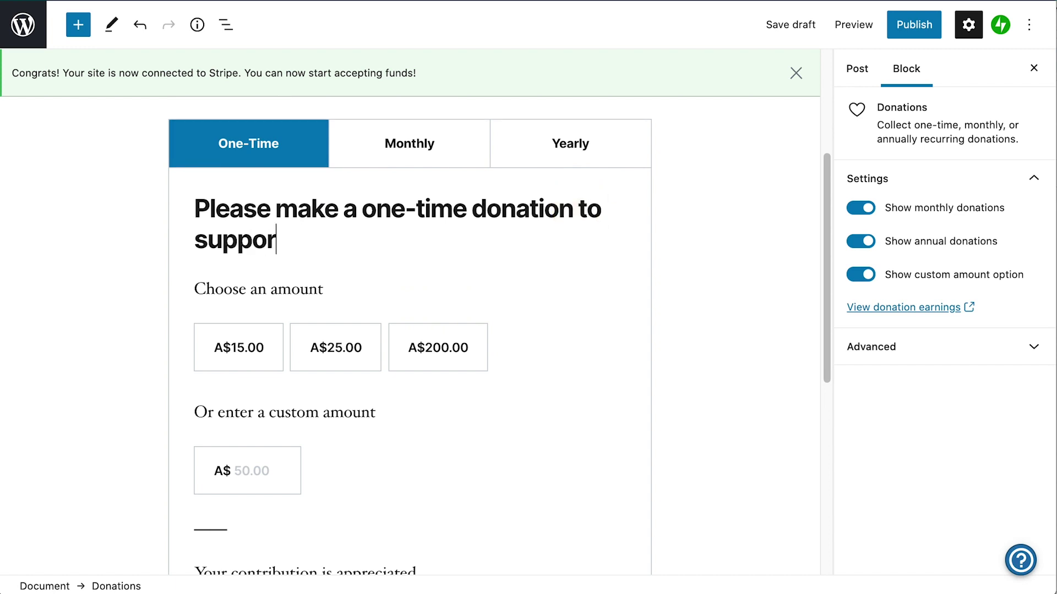
{"action": "type", "text": "t my podcasts :)"}
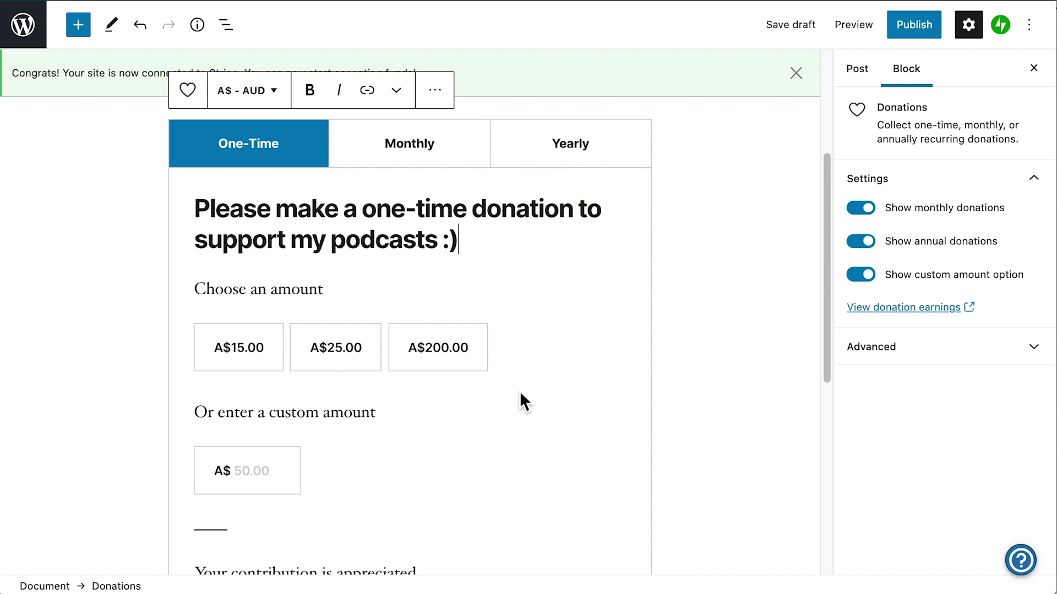
Add 'Thanks!' after 'Your contribution is appreciated.'
{"action": "scroll", "coordinate": [454, 458], "scroll_direction": "down", "scroll_amount": 1}
{"action": "scroll", "coordinate": [462, 496], "scroll_direction": "down", "scroll_amount": 2}
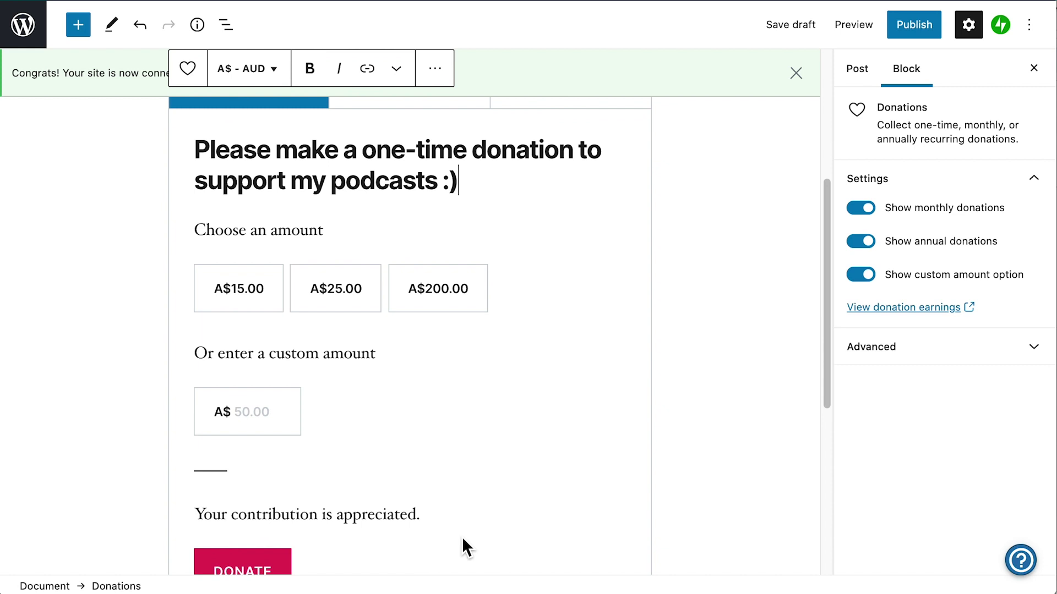
{"action": "left_click", "coordinate": [468, 516]}
{"action": "type", "text": "Thanks!"}
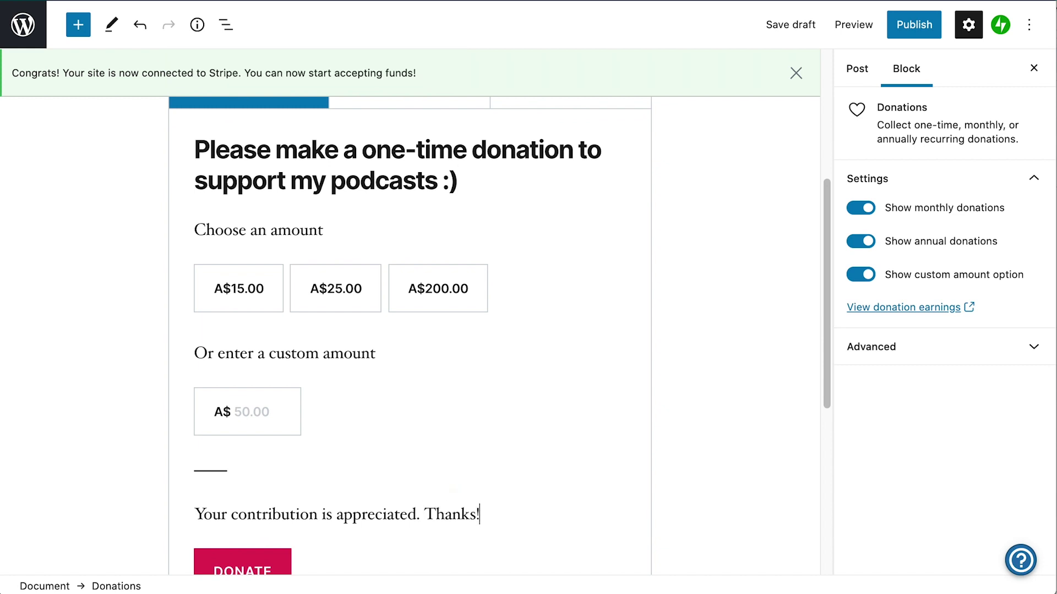
Write the intro line 'Thanks for your support of my business podcast!' beneath the title
{"action": "left_click", "coordinate": [914, 24]}
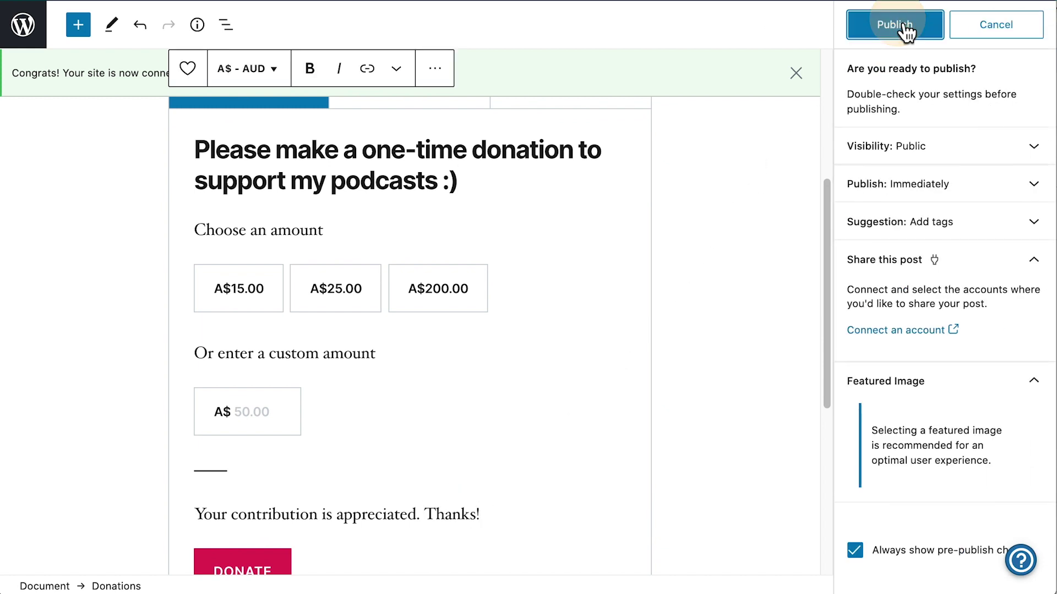
{"action": "left_click", "coordinate": [900, 23]}
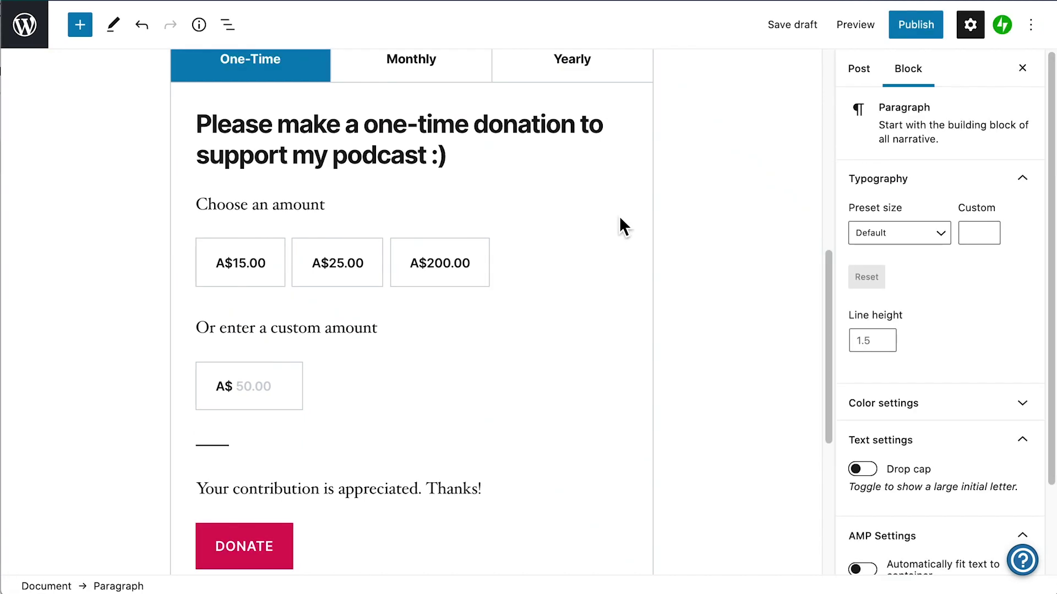
{"action": "scroll", "coordinate": [619, 216], "scroll_direction": "up", "scroll_amount": 1}
{"action": "scroll", "coordinate": [619, 215], "scroll_direction": "up", "scroll_amount": 2}
{"action": "scroll", "coordinate": [619, 215], "scroll_direction": "up", "scroll_amount": 3}
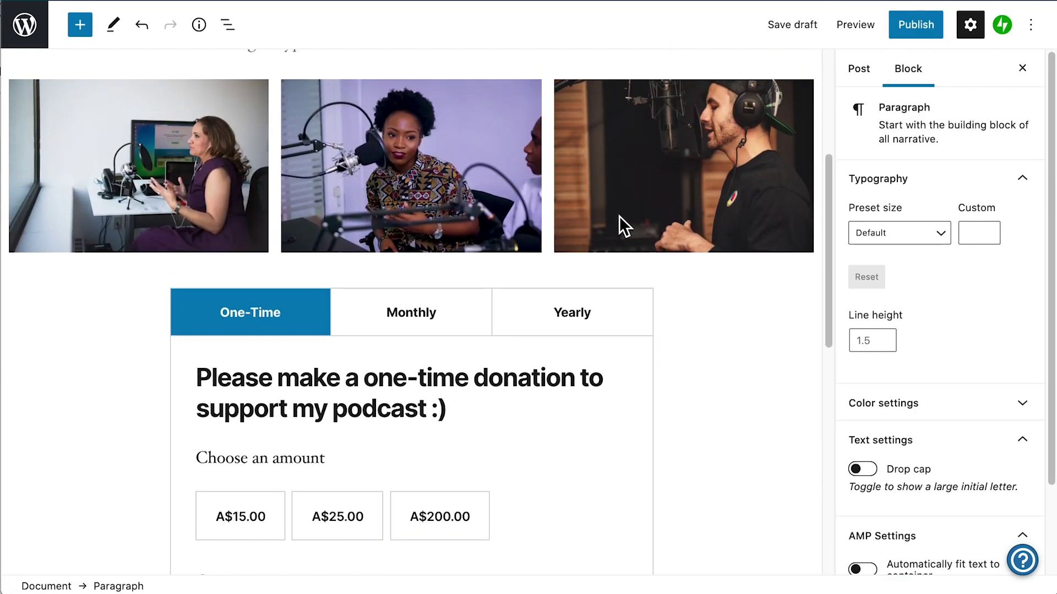
{"action": "scroll", "coordinate": [620, 215], "scroll_direction": "up", "scroll_amount": 2}
{"action": "left_click", "coordinate": [507, 167]}
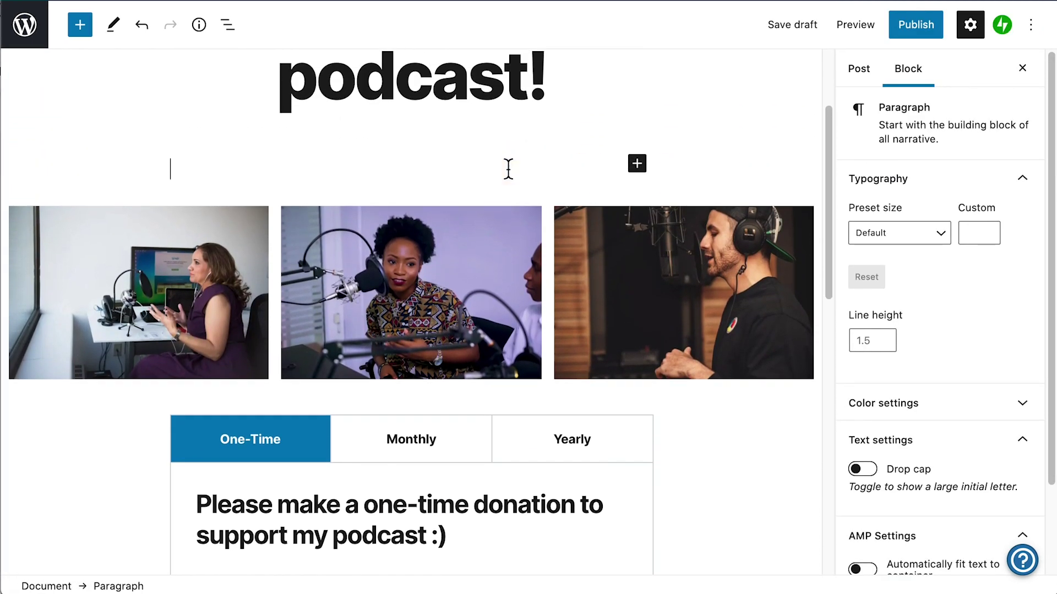
{"action": "type", "text": "T"}
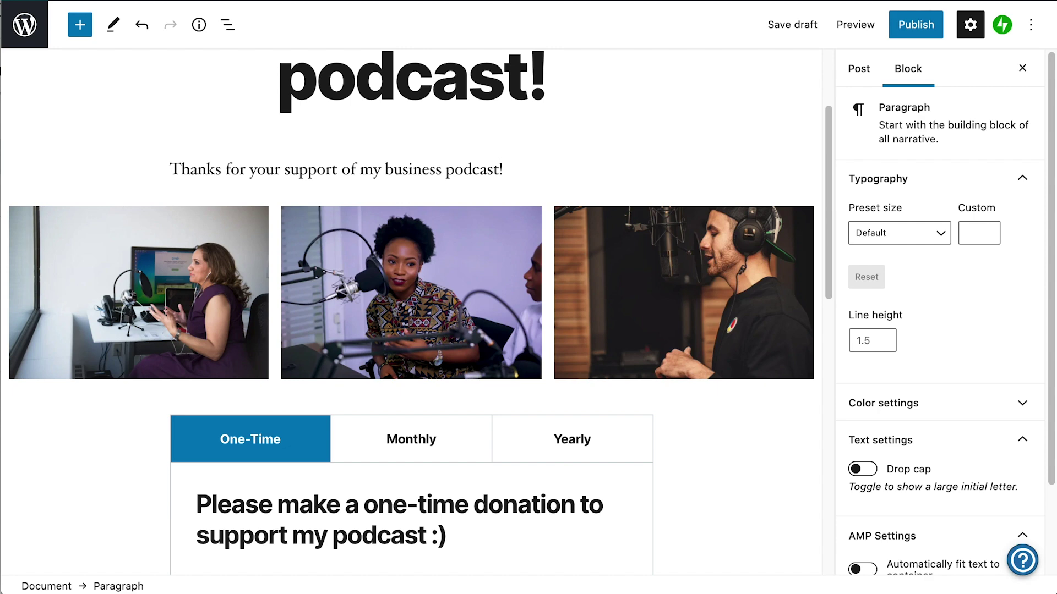
Publish 'Please support my podcast!' and close the post-published summary
{"action": "scroll", "coordinate": [413, 308], "scroll_direction": "down", "scroll_amount": 1}
{"action": "scroll", "coordinate": [413, 308], "scroll_direction": "down", "scroll_amount": 2}
{"action": "scroll", "coordinate": [413, 308], "scroll_direction": "down", "scroll_amount": 2}
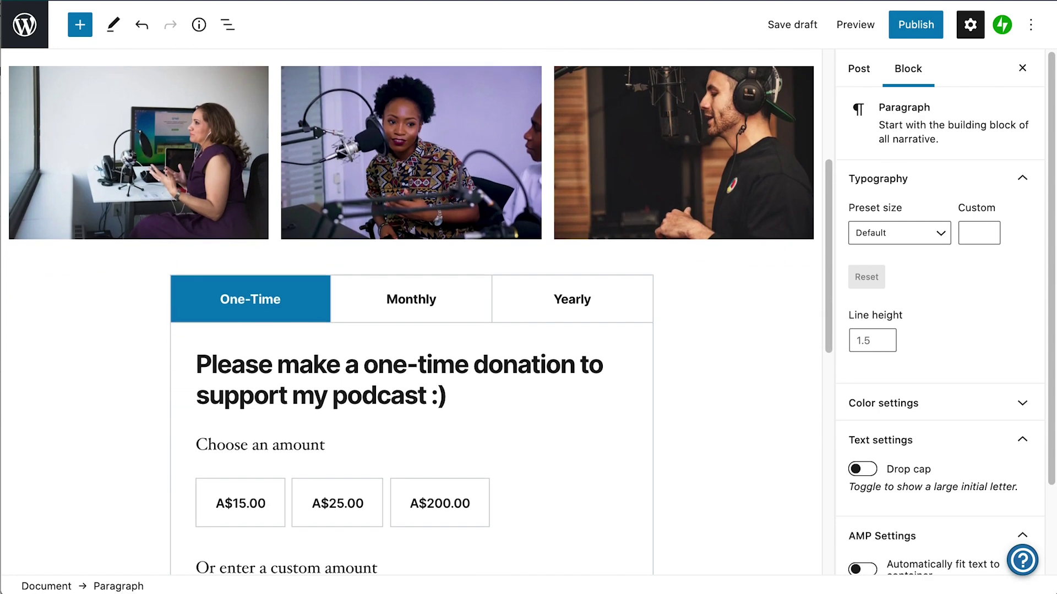
{"action": "scroll", "coordinate": [419, 308], "scroll_direction": "down", "scroll_amount": 3}
{"action": "scroll", "coordinate": [418, 308], "scroll_direction": "down", "scroll_amount": 2}
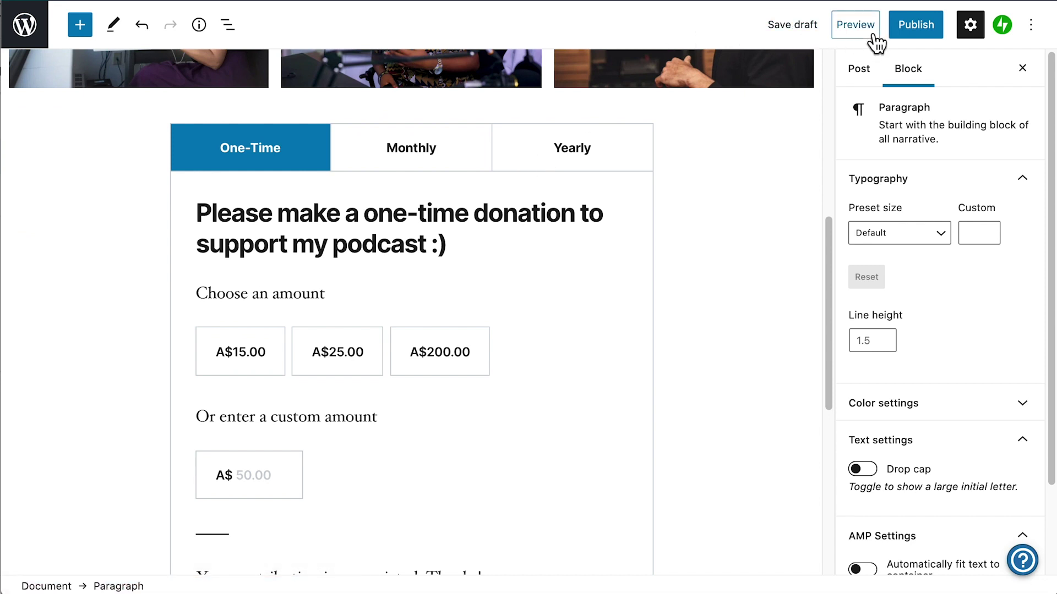
{"action": "left_click", "coordinate": [897, 25]}
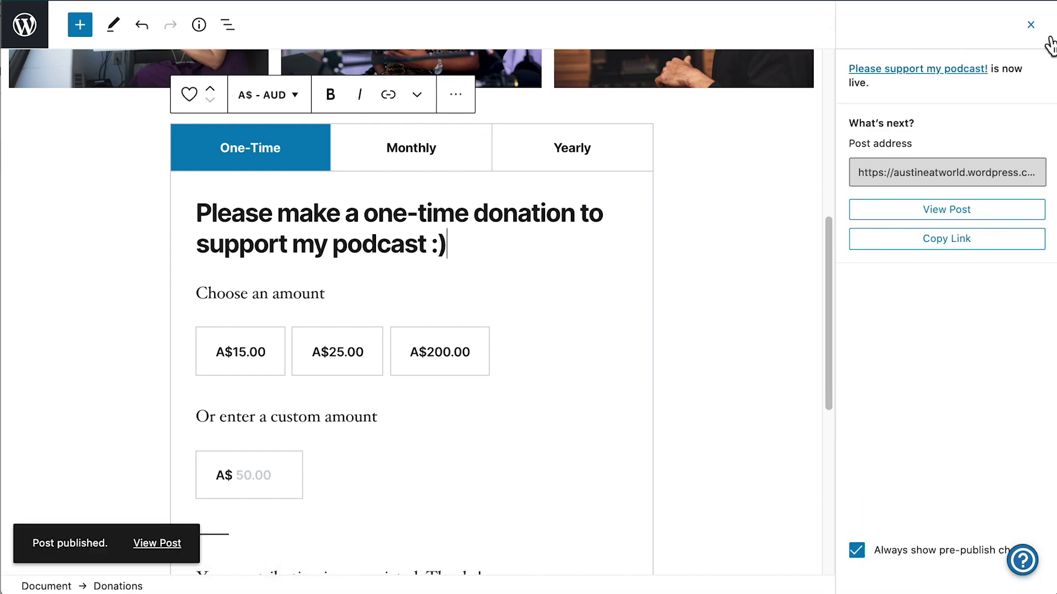
{"action": "left_click", "coordinate": [1031, 24]}
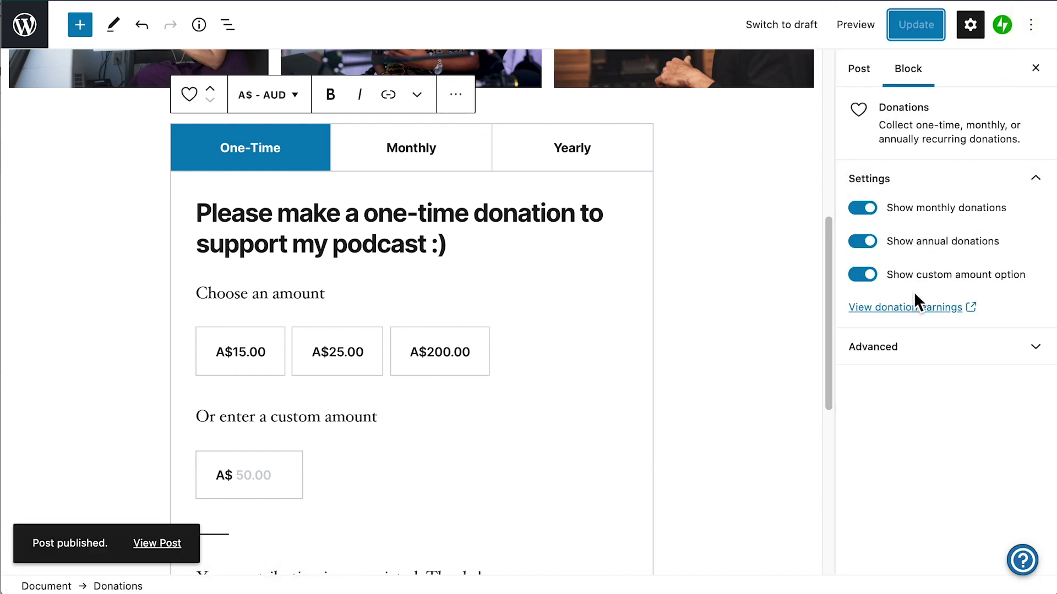
Go to Tools > Earn > Manage donations to review earnings, customers and payment plans
{"action": "left_click", "coordinate": [913, 308]}
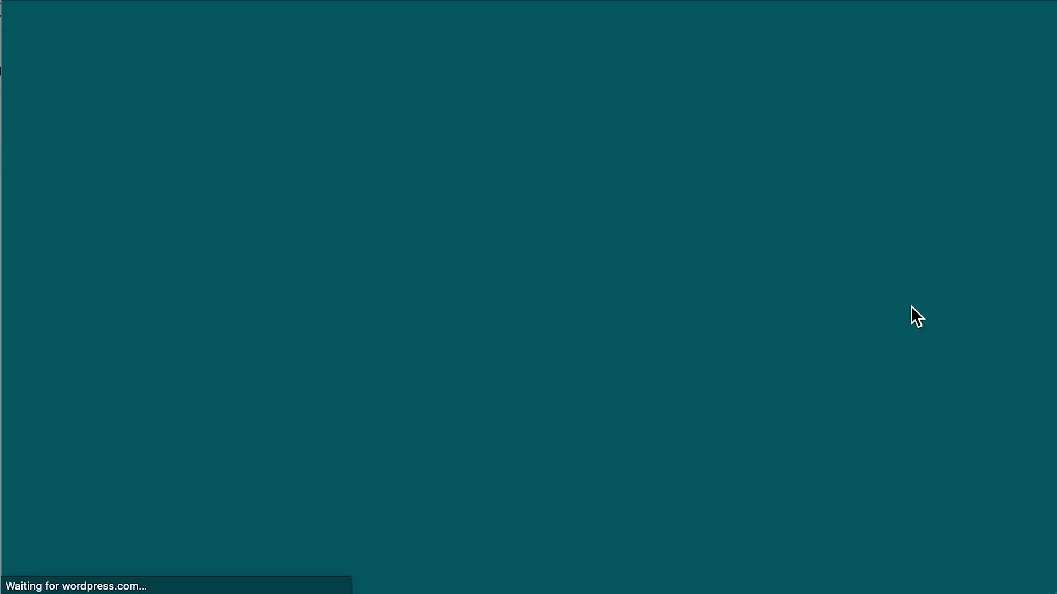
{"action": "scroll", "coordinate": [176, 214], "scroll_direction": "down", "scroll_amount": 1}
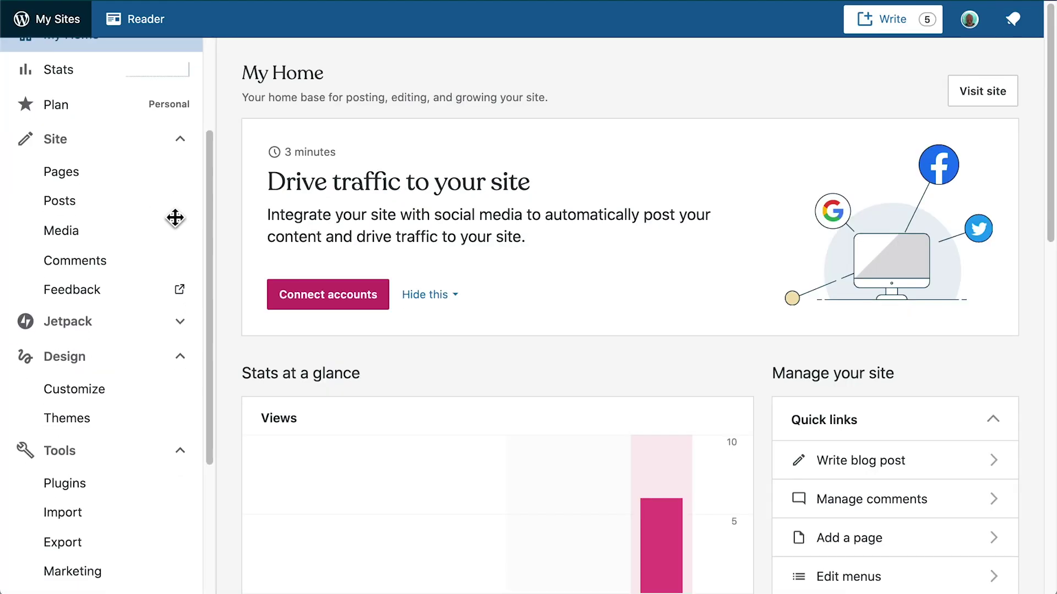
{"action": "scroll", "coordinate": [175, 218], "scroll_direction": "down", "scroll_amount": 4}
{"action": "scroll", "coordinate": [175, 219], "scroll_direction": "down", "scroll_amount": 3}
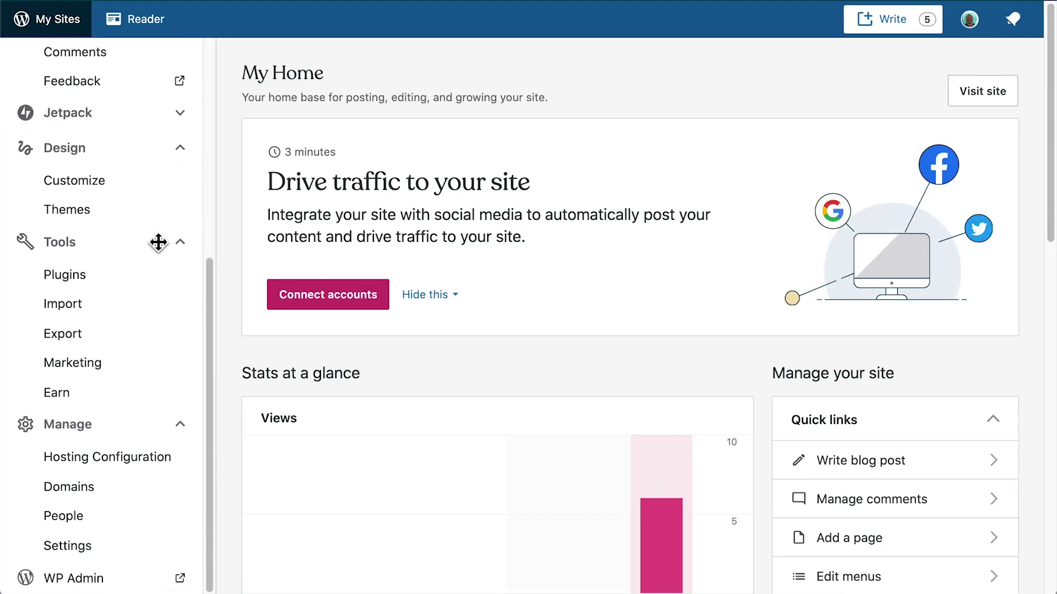
{"action": "left_click", "coordinate": [72, 398]}
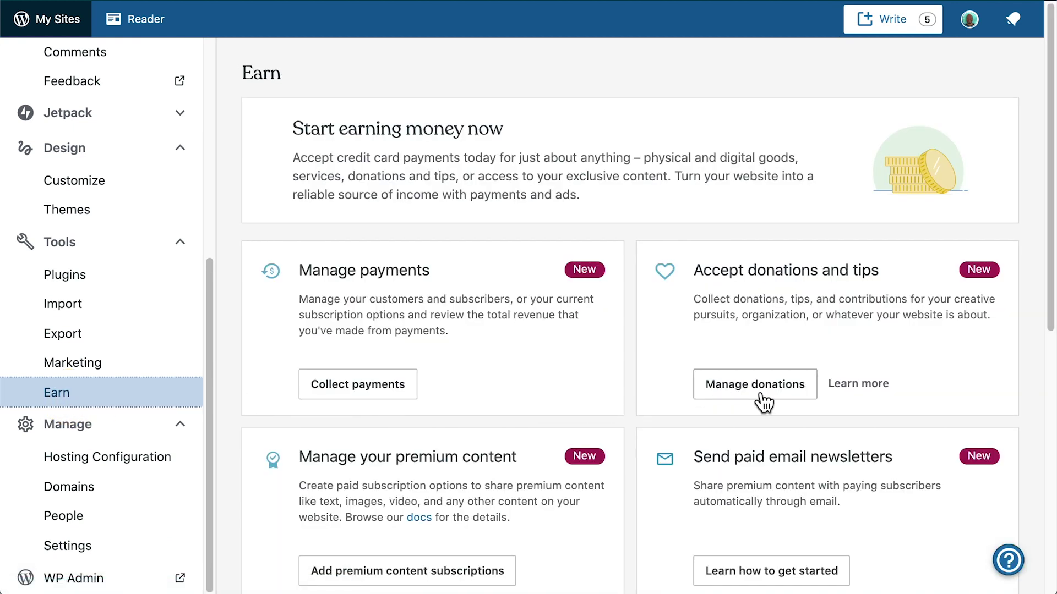
{"action": "left_click", "coordinate": [787, 392]}
{"action": "scroll", "coordinate": [513, 201], "scroll_direction": "down", "scroll_amount": 1}
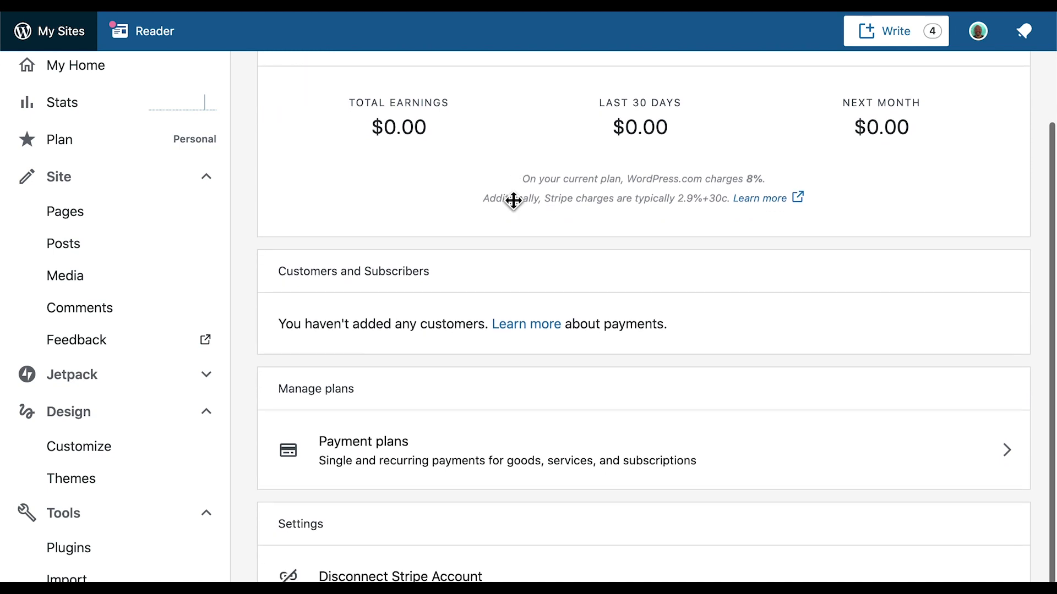
{"action": "scroll", "coordinate": [513, 201], "scroll_direction": "down", "scroll_amount": 1}
{"action": "scroll", "coordinate": [513, 201], "scroll_direction": "down", "scroll_amount": 1}
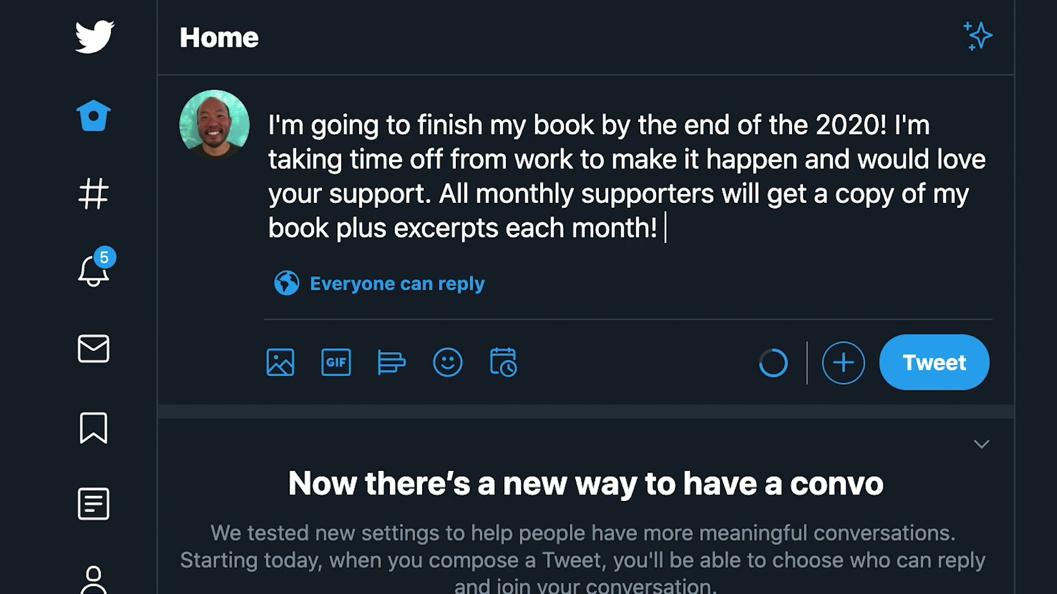
{"action": "type", "text": "www.aspiringnovelist.com"}
{"action": "left_click", "coordinate": [970, 366]}
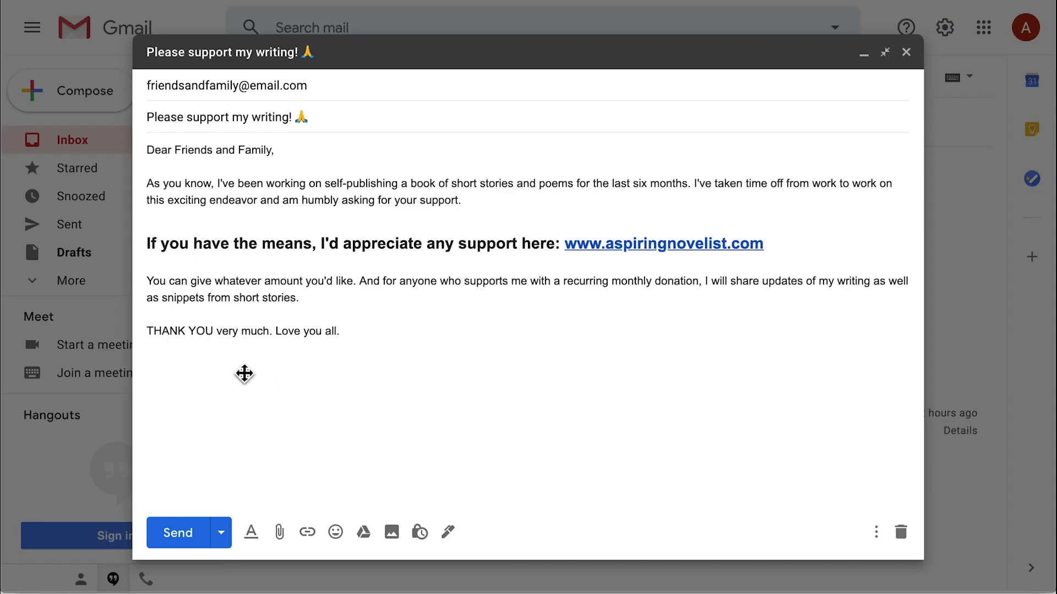
{"action": "left_click", "coordinate": [242, 372]}
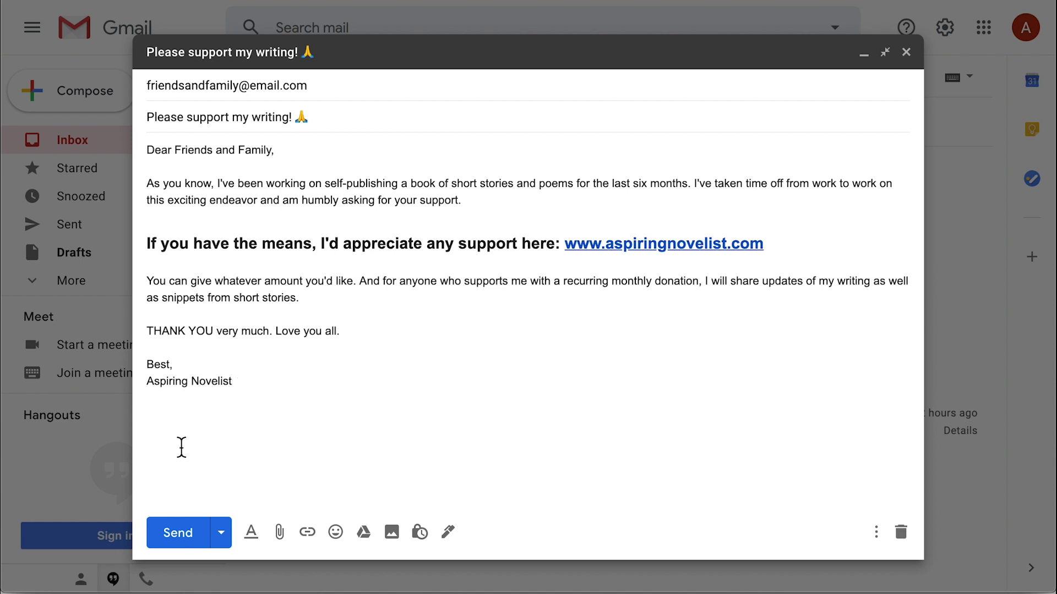
{"action": "left_click", "coordinate": [194, 541]}
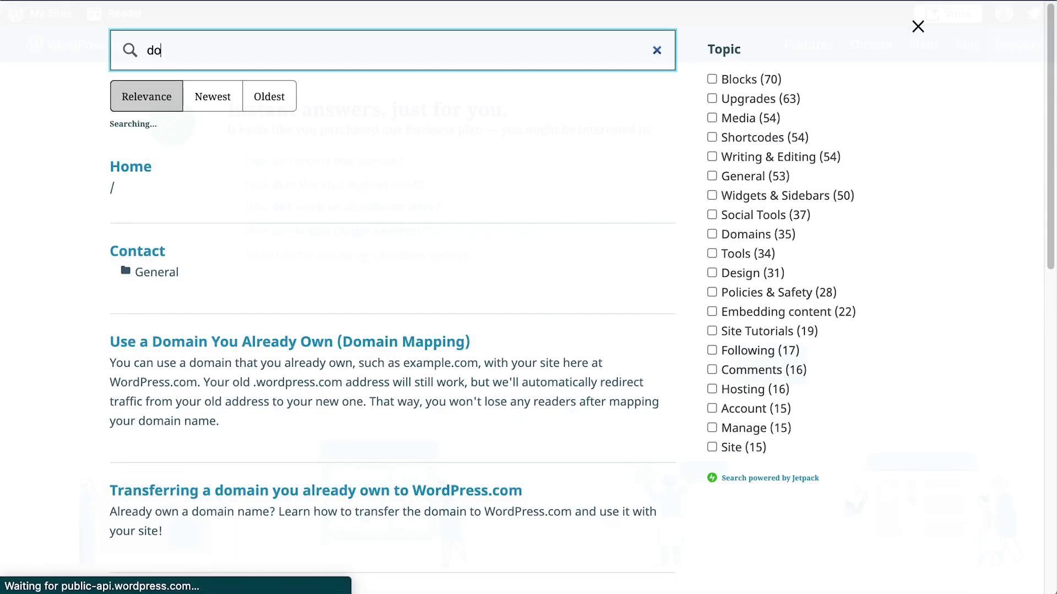
Search Support for 'donations', open the Donations block article, and scroll to its table of contents
{"action": "type", "text": "nations"}
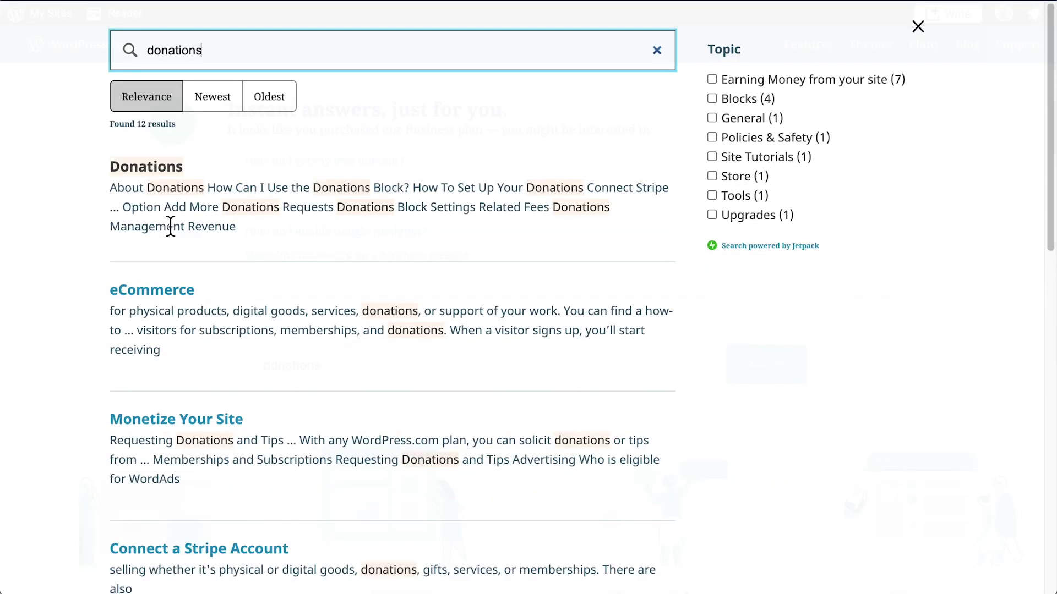
{"action": "left_click", "coordinate": [162, 178]}
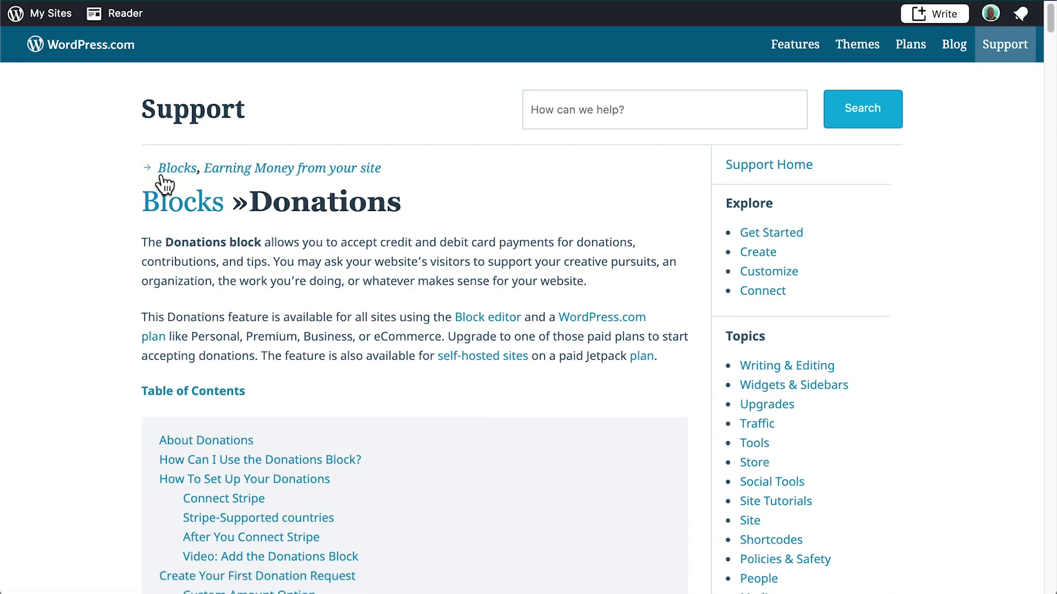
{"action": "scroll", "coordinate": [164, 184], "scroll_direction": "down", "scroll_amount": 2}
{"action": "scroll", "coordinate": [164, 185], "scroll_direction": "down", "scroll_amount": 3}
{"action": "scroll", "coordinate": [164, 184], "scroll_direction": "down", "scroll_amount": 3}
{"action": "scroll", "coordinate": [164, 184], "scroll_direction": "down", "scroll_amount": 2}
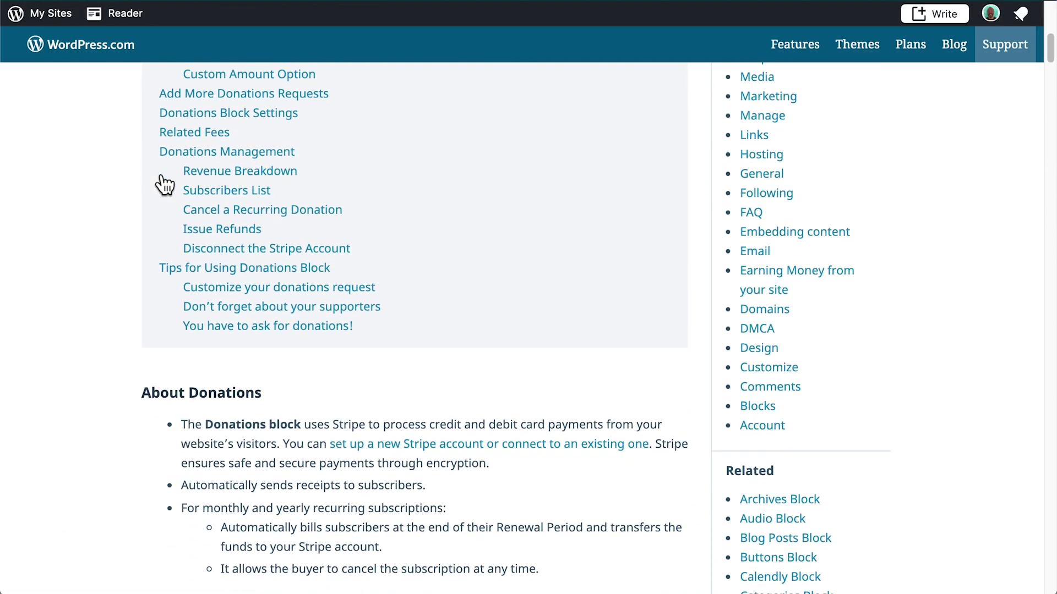